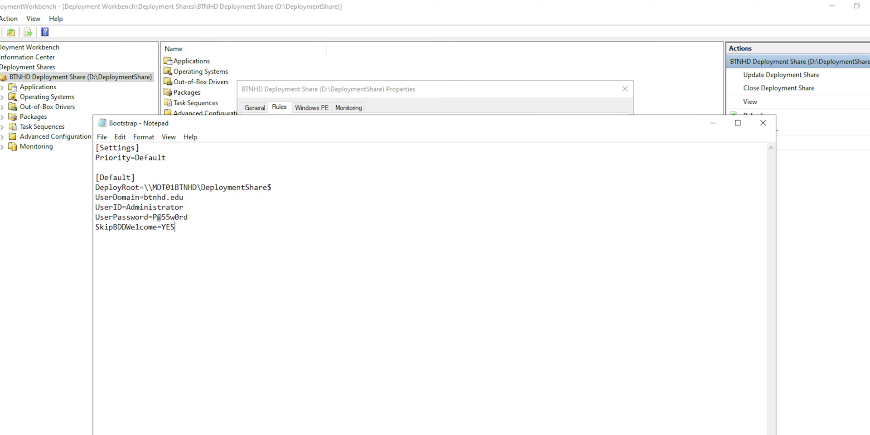
Remove the UserDomain, UserID, UserPassword and SkipBDDWelcome lines from the end of the Bootstrap file
key(shift+Up)
key(shift+Up)
key(shift+Up)
key(shift+Up)
key(shift+End)
key(Delete)
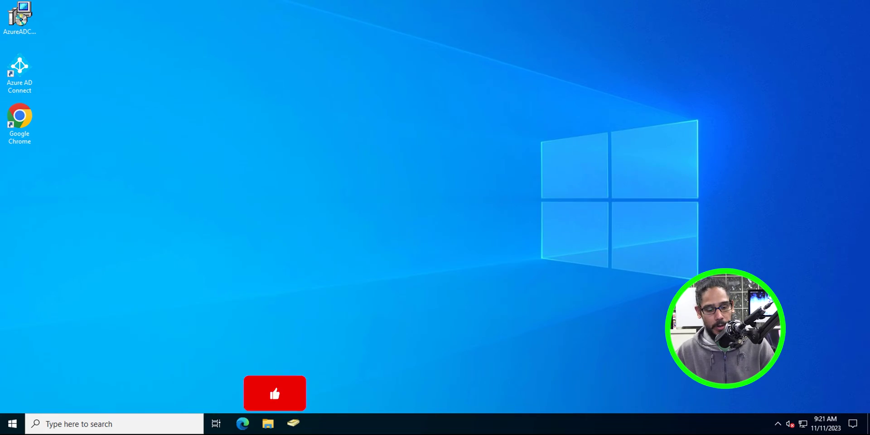
Open Server Manager and start adding roles and features, keeping the default installation type and DC01BTNHD.btnhd.com as the destination server
key(super)
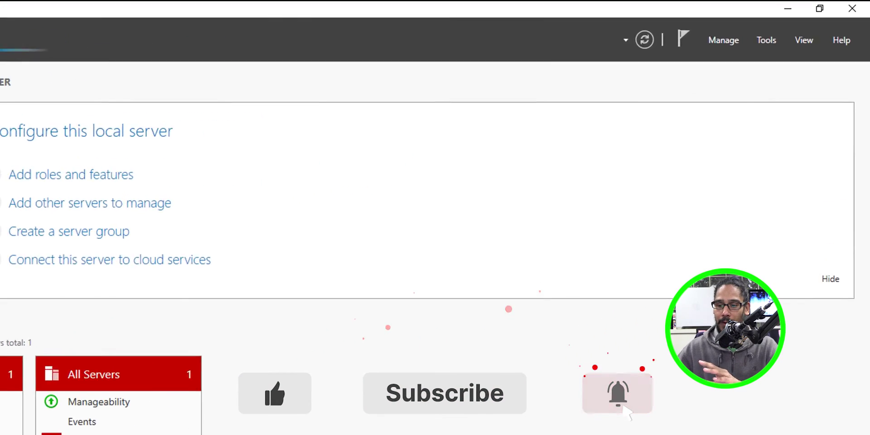
key(alt+m)
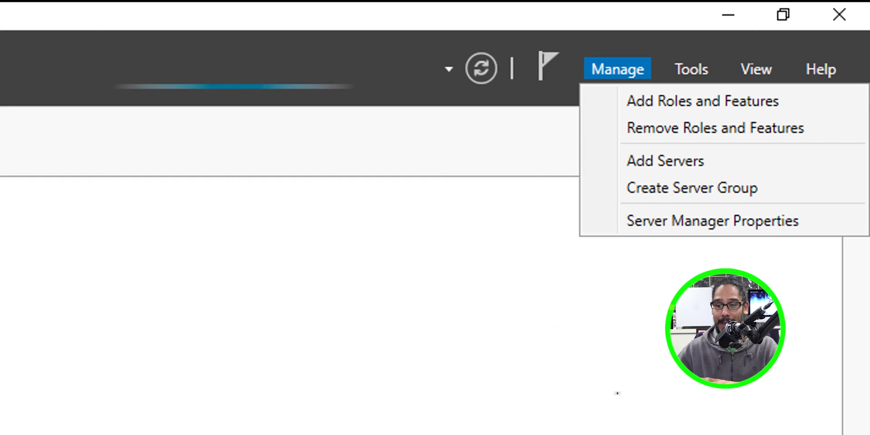
key(Down)
key(Return)
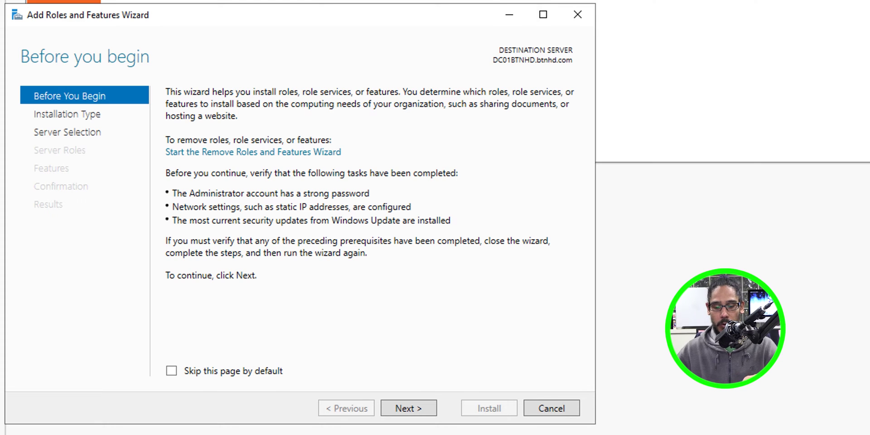
key(Return)
key(Return)
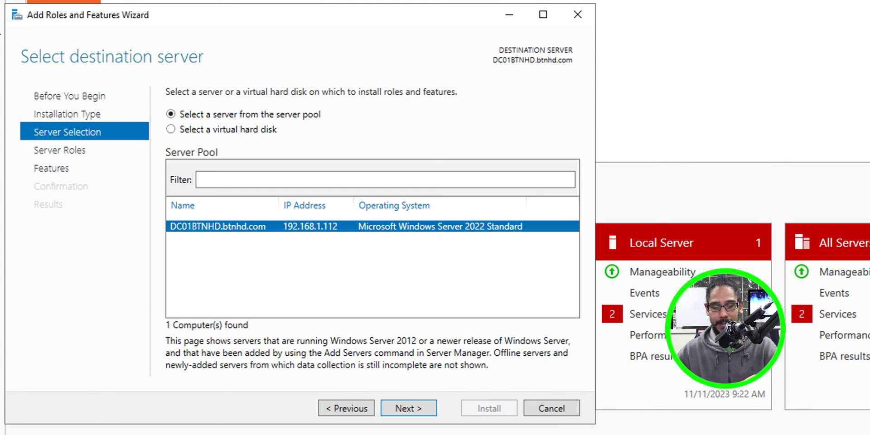
key(Return)
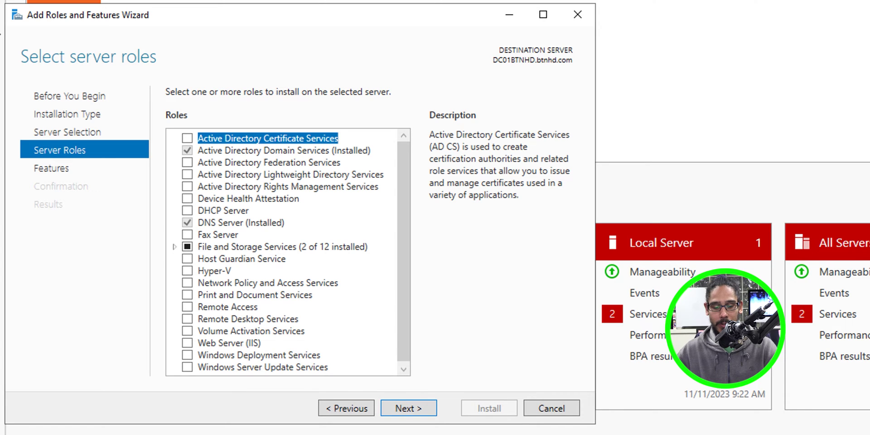
Select the Windows Deployment Services role together with its required features and management tools
key(w)
key(w)
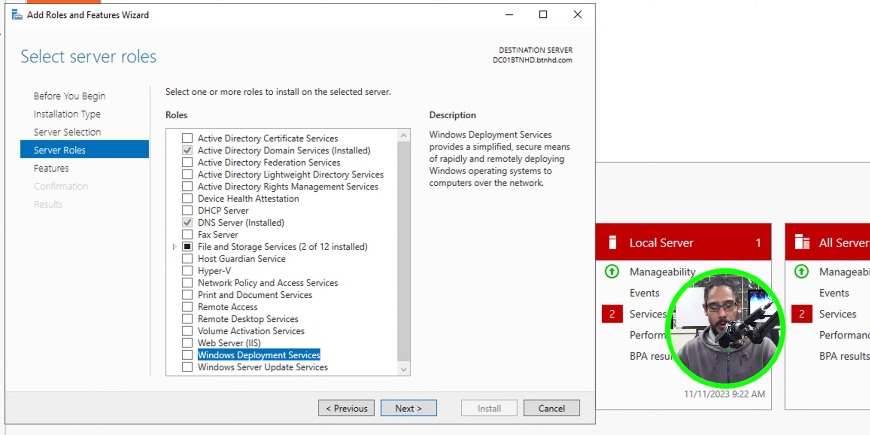
key(space)
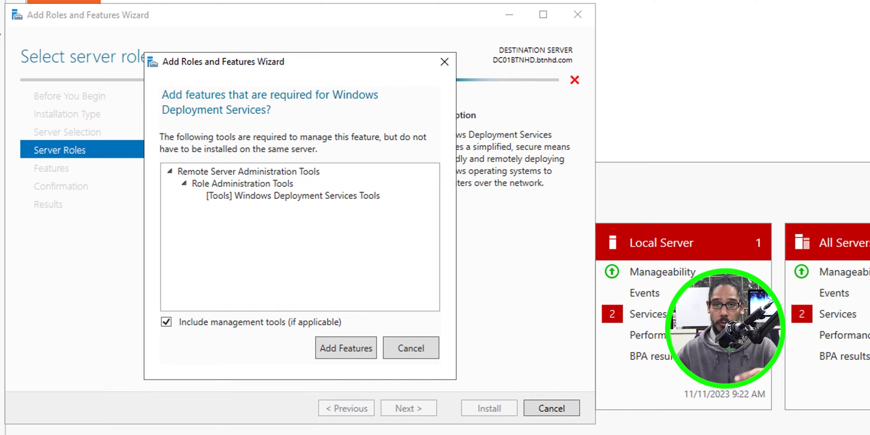
key(Return)
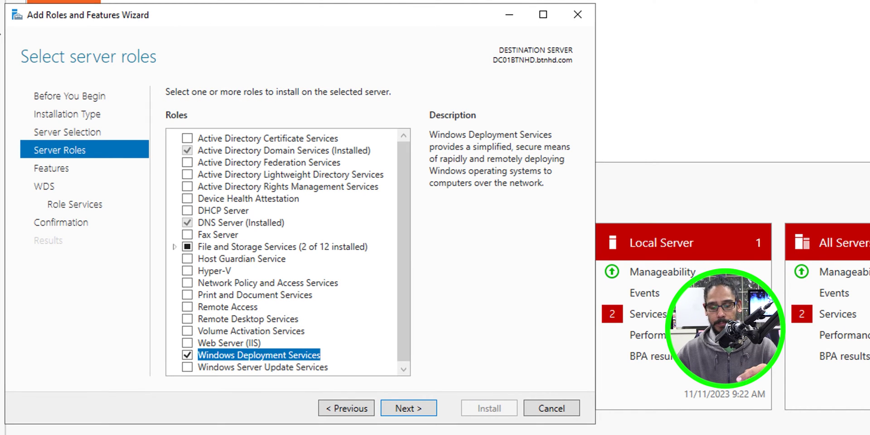
Install the role with no extra features, keeping the Deployment Server and Transport Server role services
key(Return)
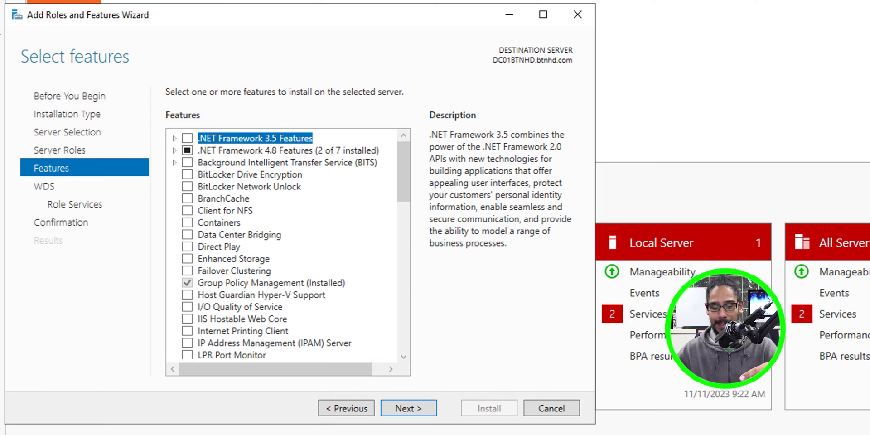
key(Return)
key(Return)
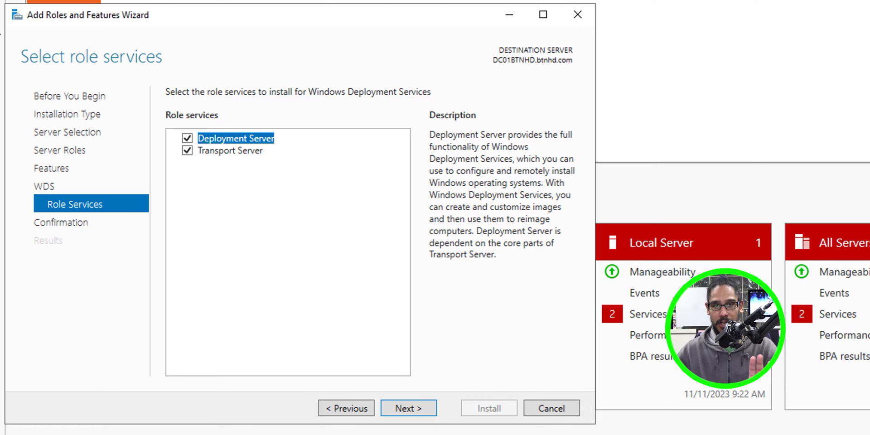
key(Return)
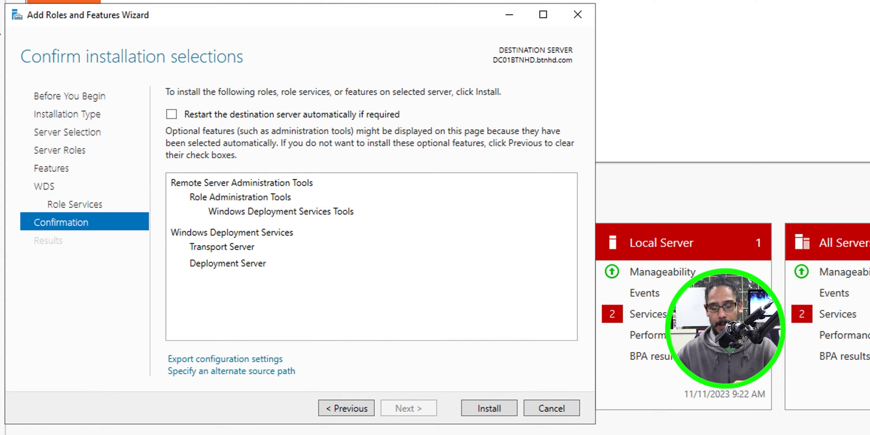
key(Return)
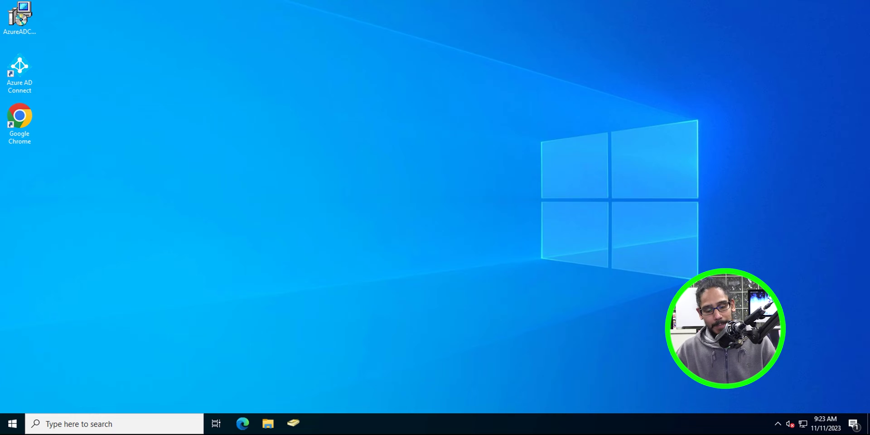
Open the Windows Deployment Services console from the Windows Administrative Tools
key(super)
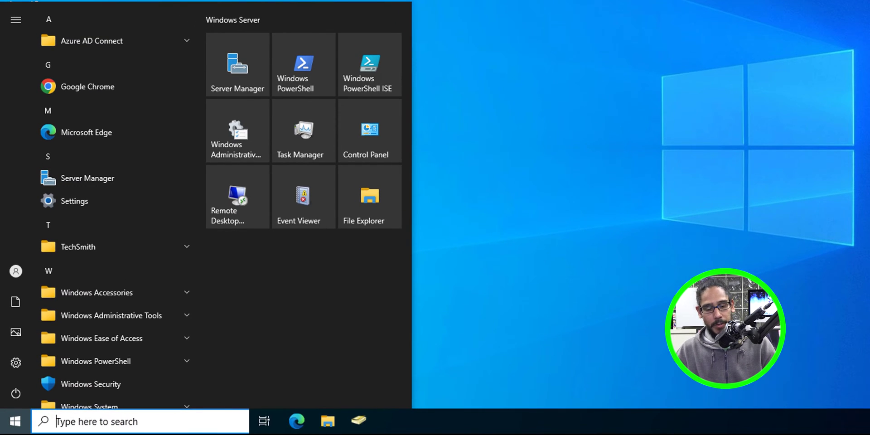
click(111, 316)
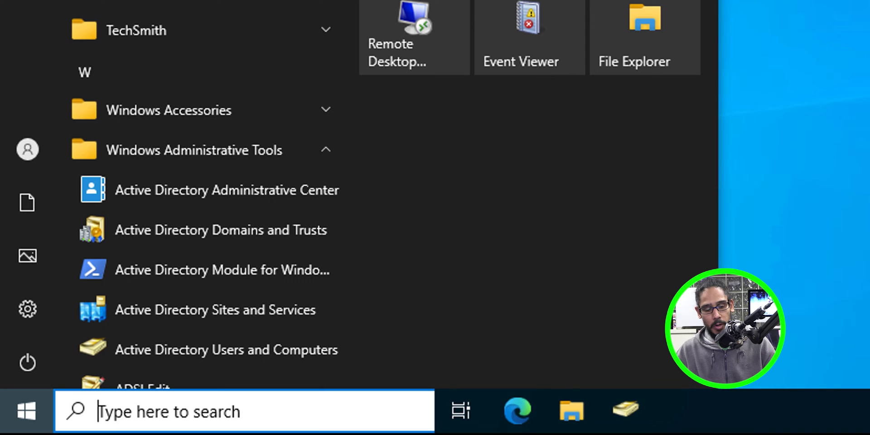
scroll(204, 195, down, 10)
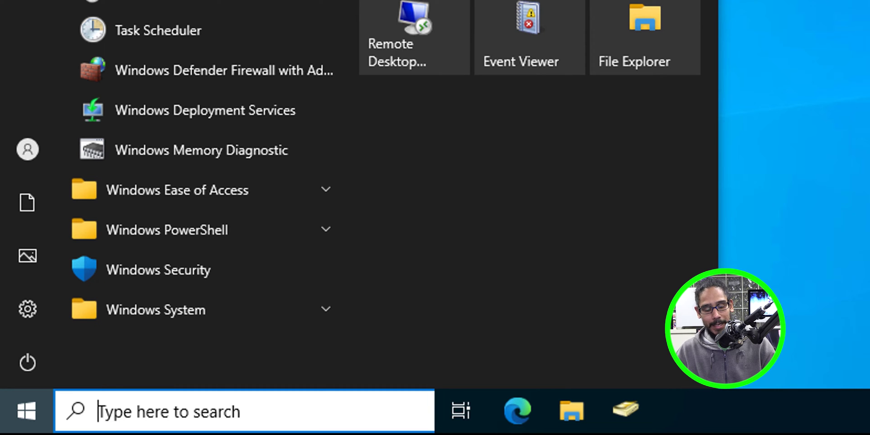
click(205, 110)
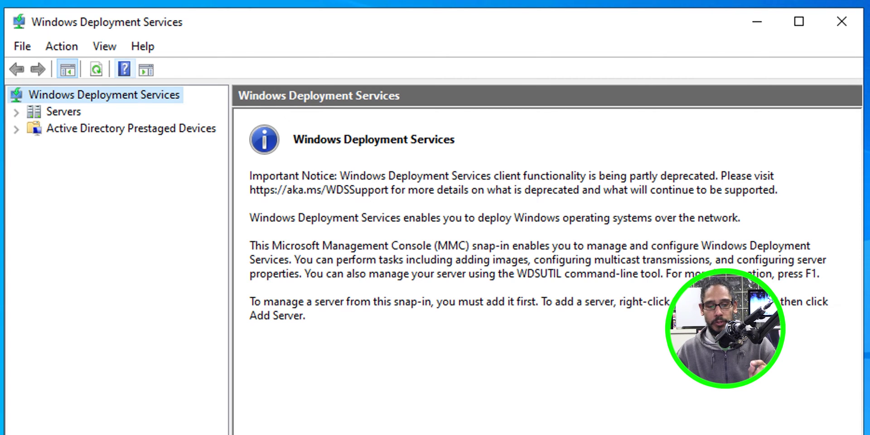
Configure DC01BTNHD.btnhd.com as integrated with Active Directory, keeping C:\RemoteInstall as the remote installation folder despite the system volume
double_click(63, 111)
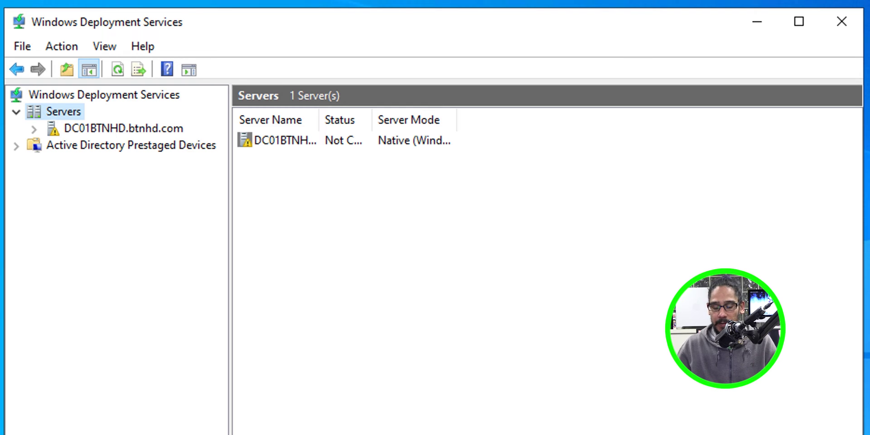
click(123, 128)
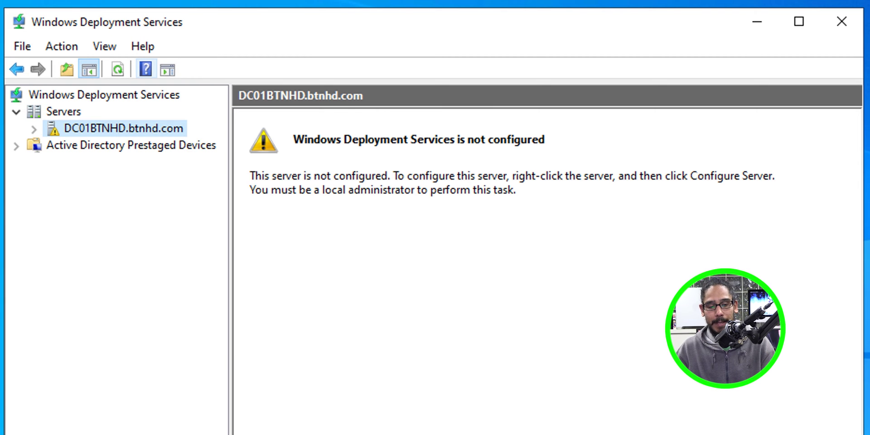
right_click(107, 125)
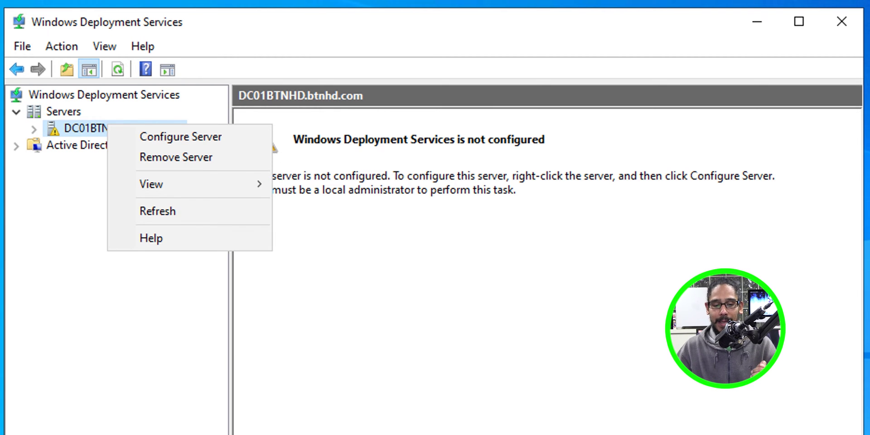
click(180, 136)
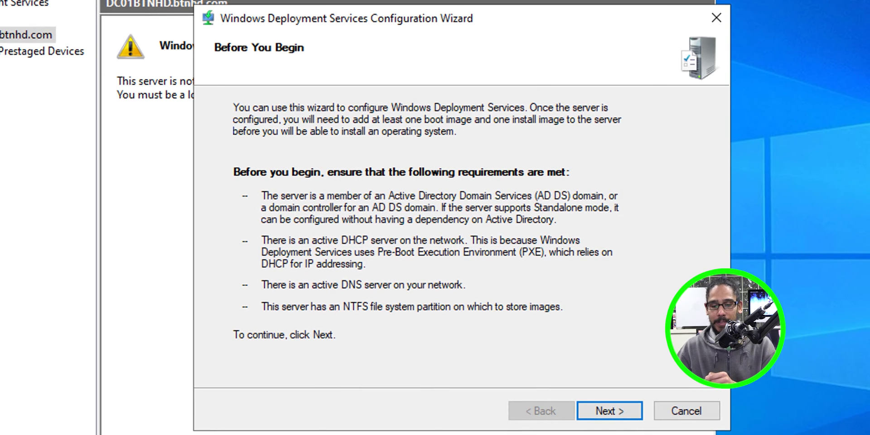
key(Return)
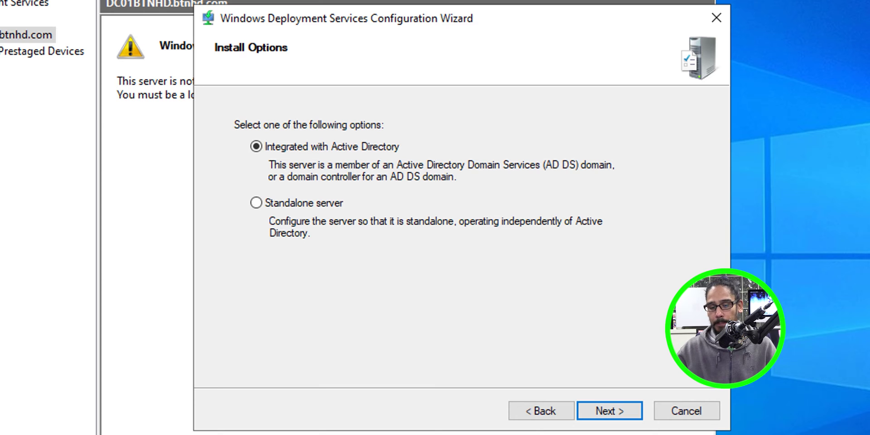
key(Return)
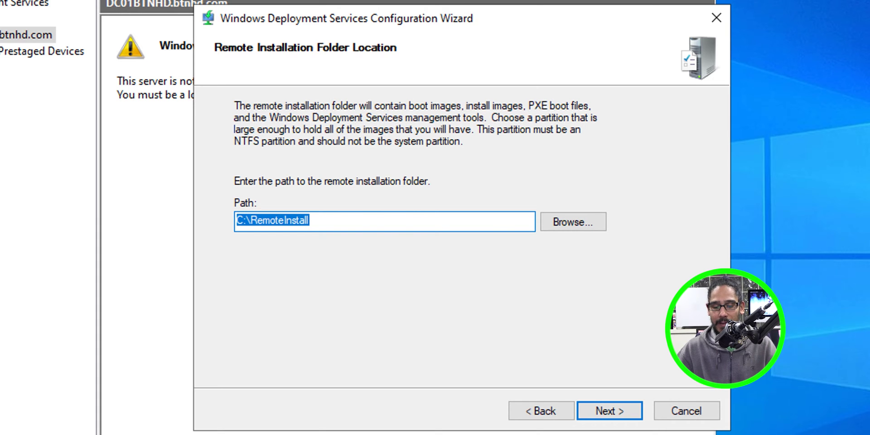
key(Return)
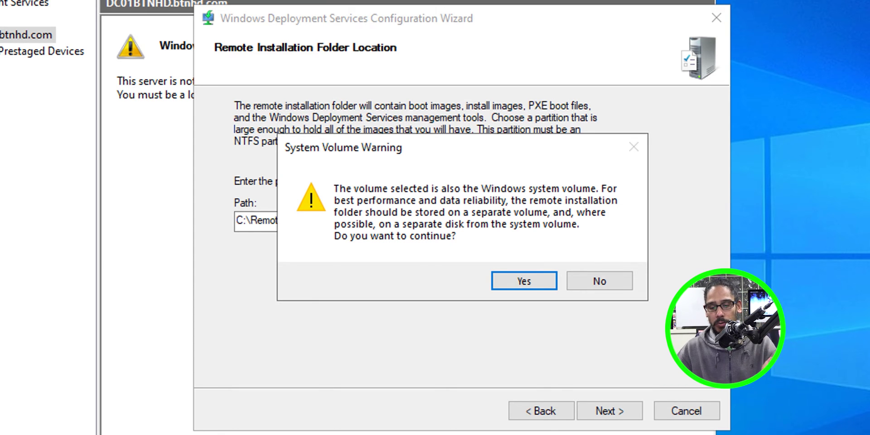
key(Return)
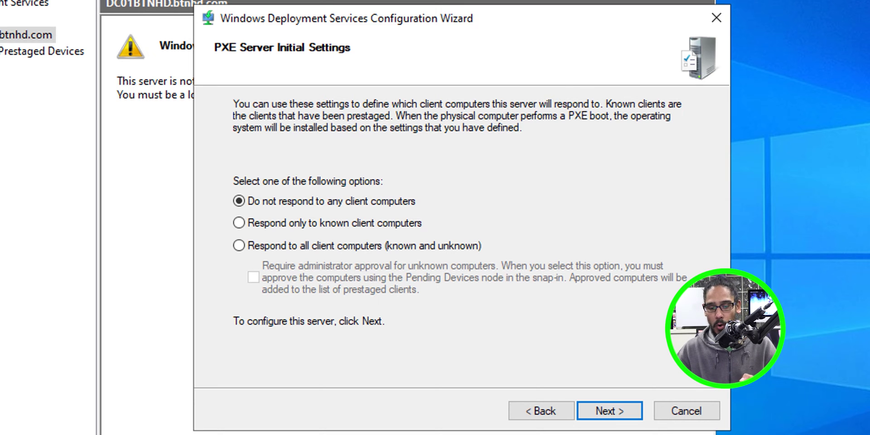
Set the PXE server to respond to all client computers (known and unknown) and finish the configuration without adding images
click(239, 245)
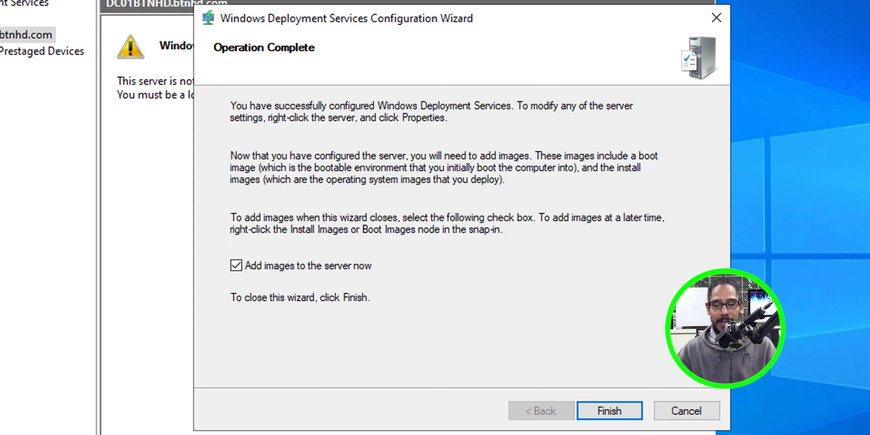
click(236, 266)
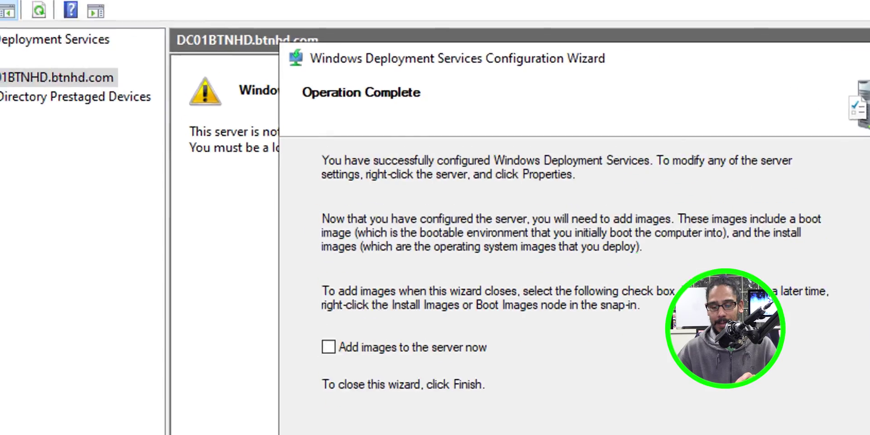
key(Return)
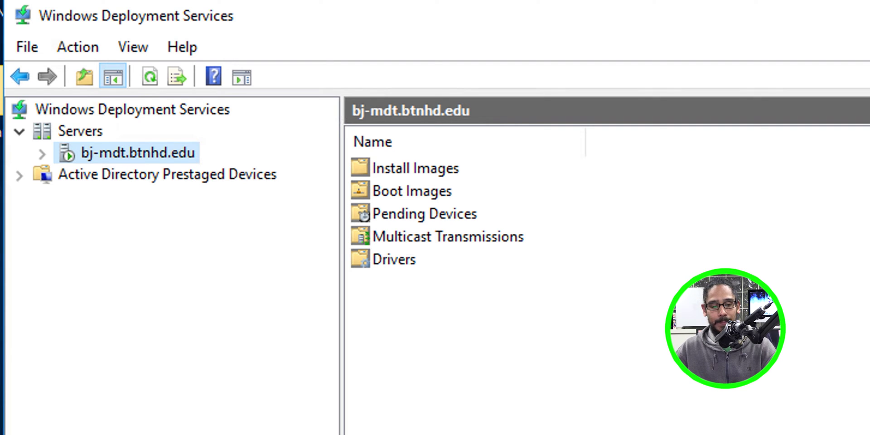
Start adding a boot image to bj-mdt.btnhd.edu, using \\mdt01btnhd\deploymentshare$\Boot\LiteTouchPE_x64.wim as the image file
key(Right)
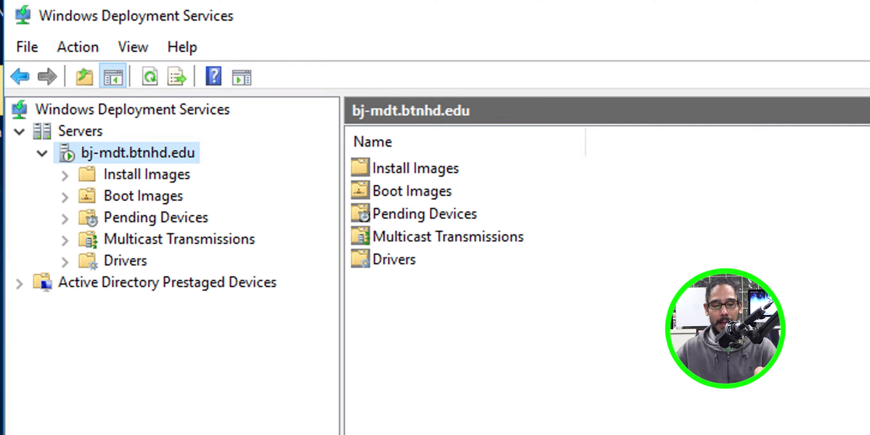
click(143, 196)
right_click(155, 195)
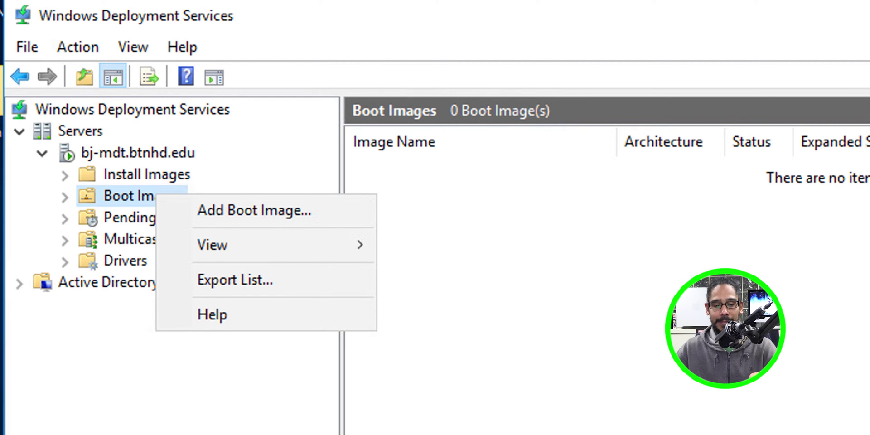
click(254, 210)
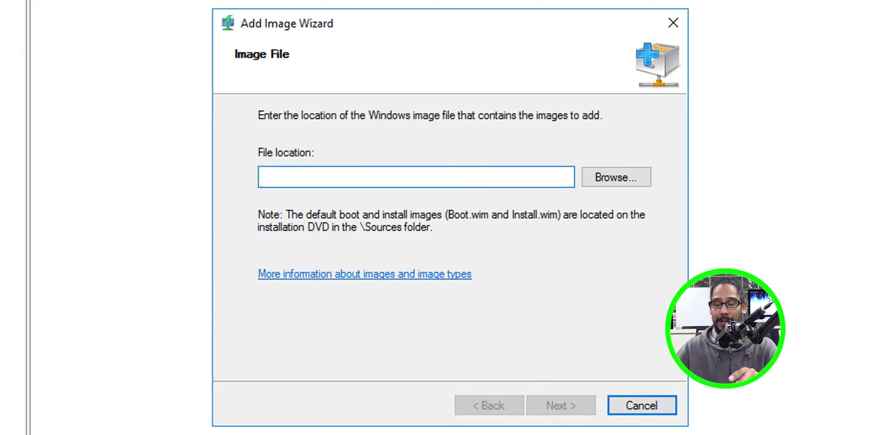
click(616, 177)
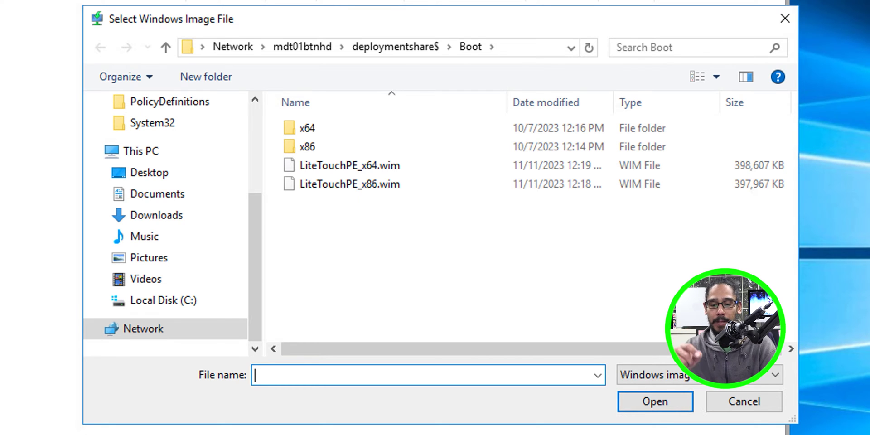
click(349, 165)
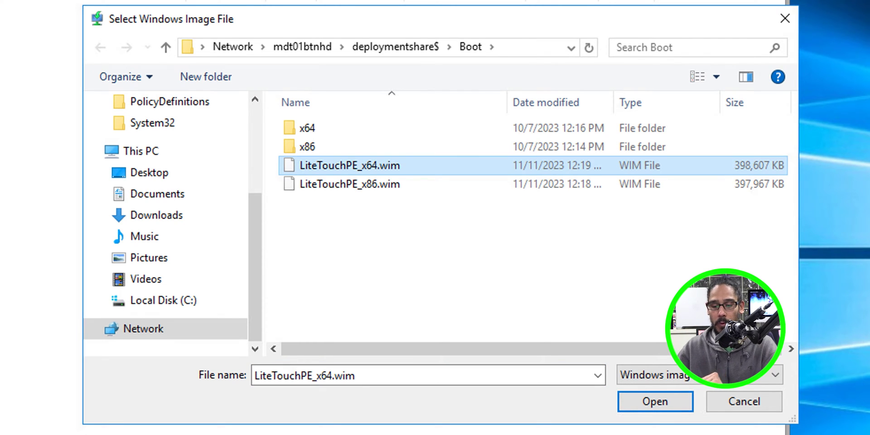
key(Return)
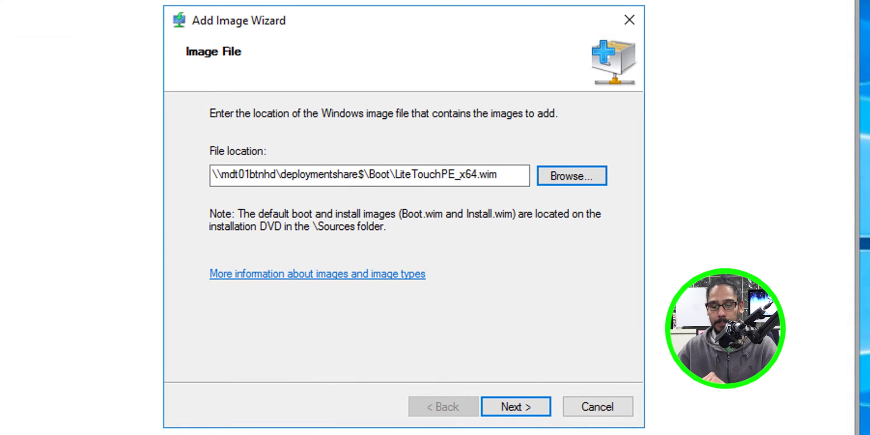
Complete adding the boot image, keeping Lite Touch Windows PE (x64) as its name and description
key(Return)
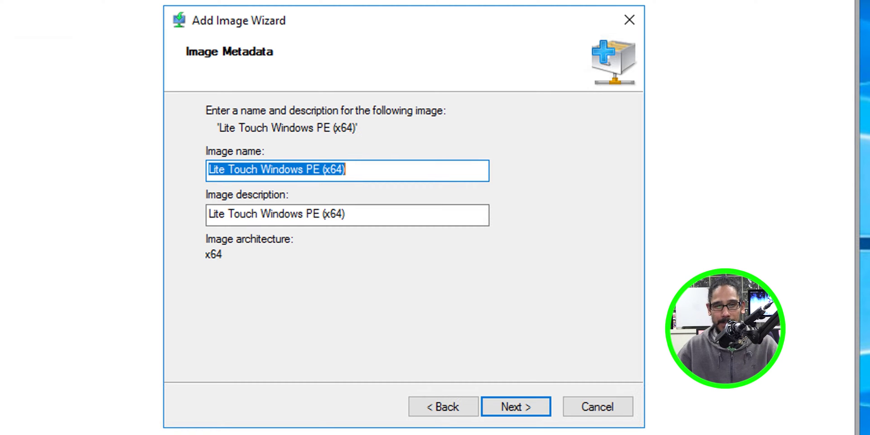
key(Return)
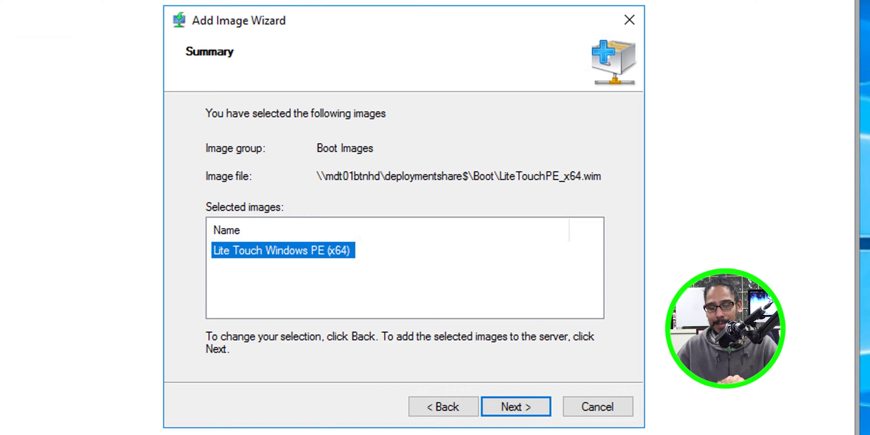
key(Return)
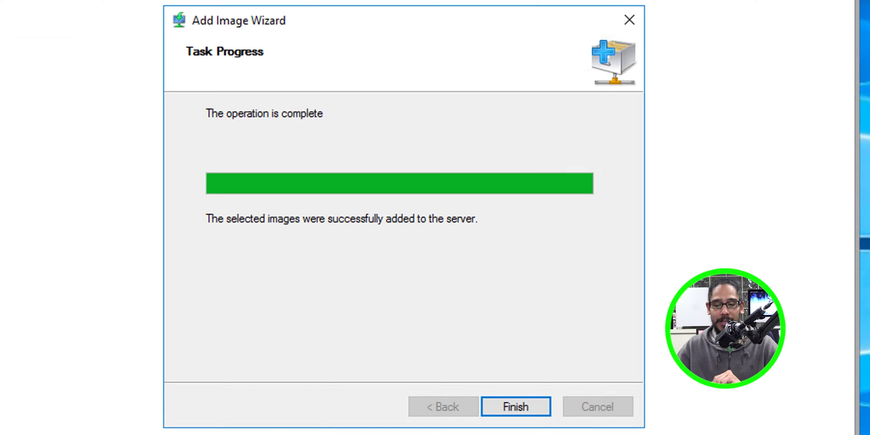
key(Return)
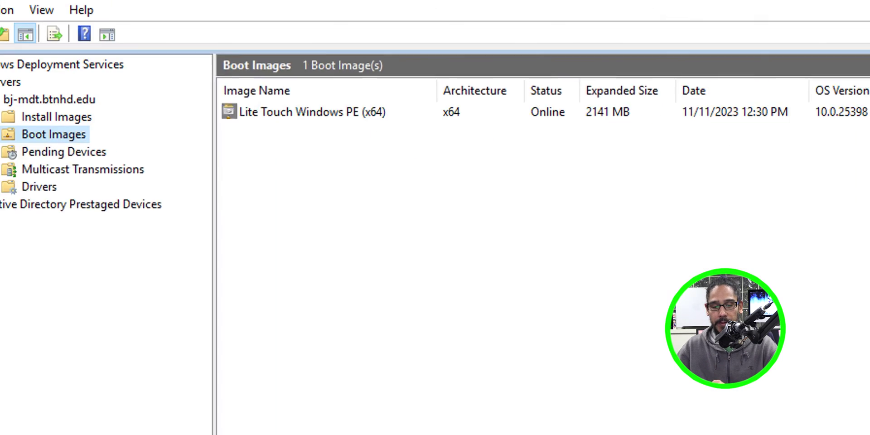
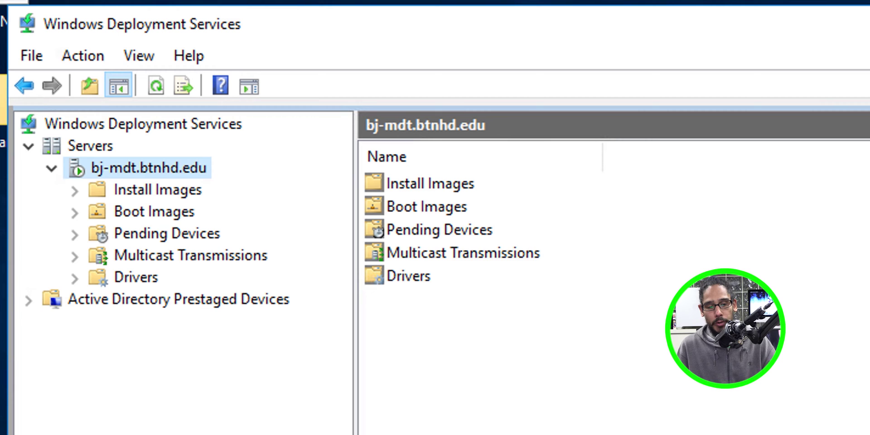
Open the service tasks for the bj-mdt.btnhd.edu server
key(shift+F10)
key(Down)
key(Down)
key(Down)
key(Right)
key(Down)
key(Return)
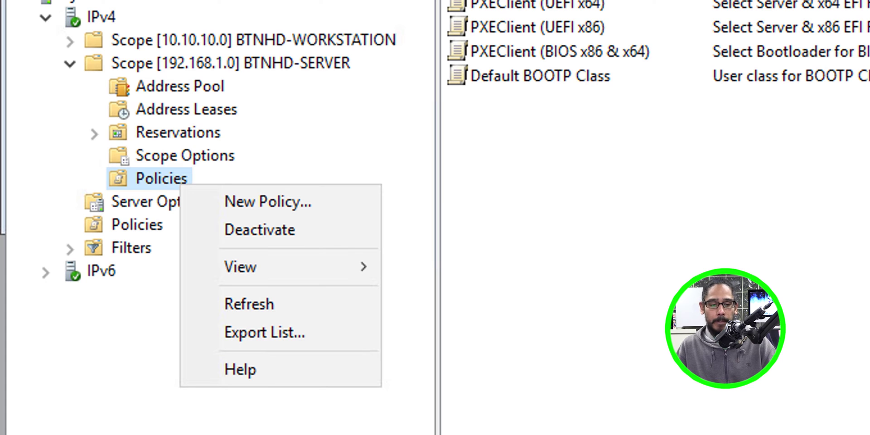
In the DHCP policies of scope 192.168.1.0, examine the vendor class condition of the PXEClient (UEFI x64) policy
key(n)
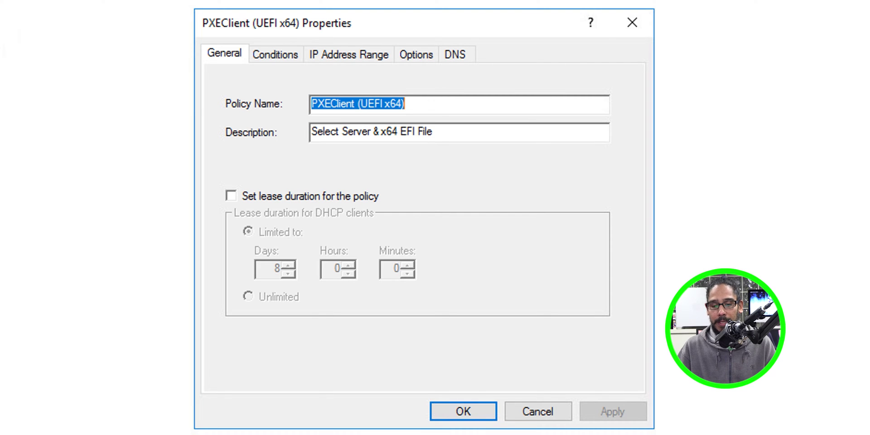
key(ctrl+Tab)
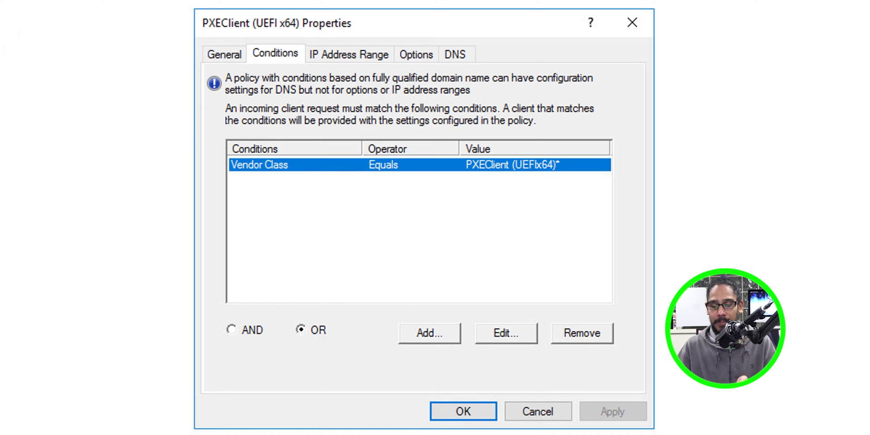
key(alt+e)
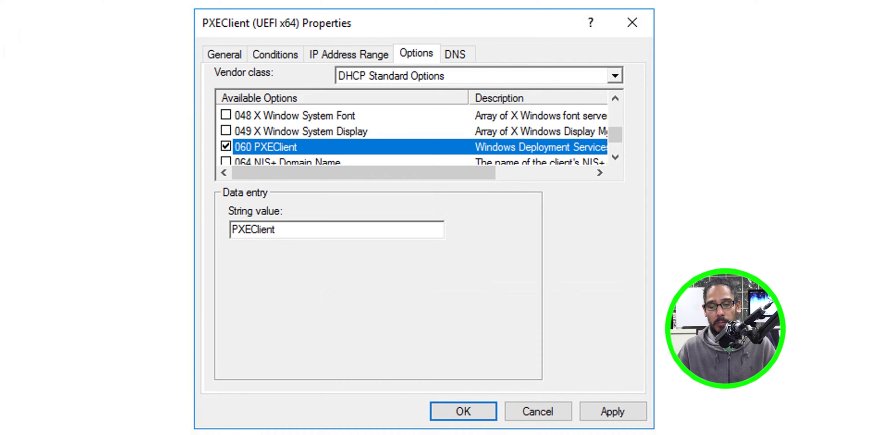
Examine the 060 PXEClient, 066 Boot Server Host Name and 067 Bootfile Name options of the UEFI x64 policy
key(Down)
key(Down)
key(Down)
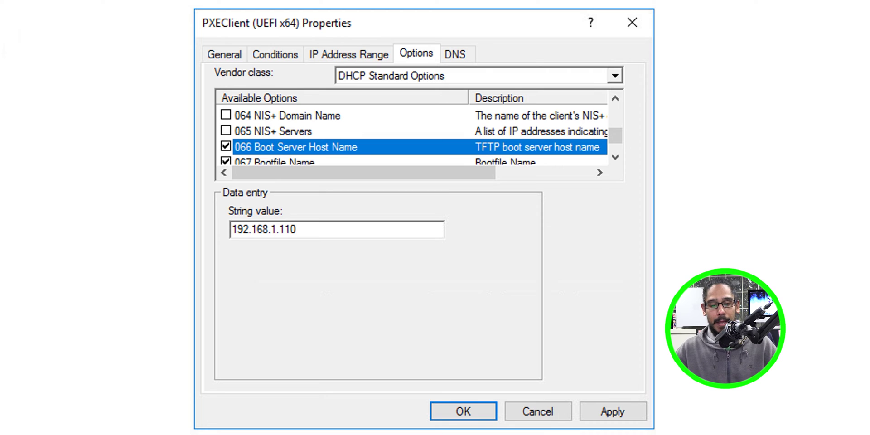
click(274, 161)
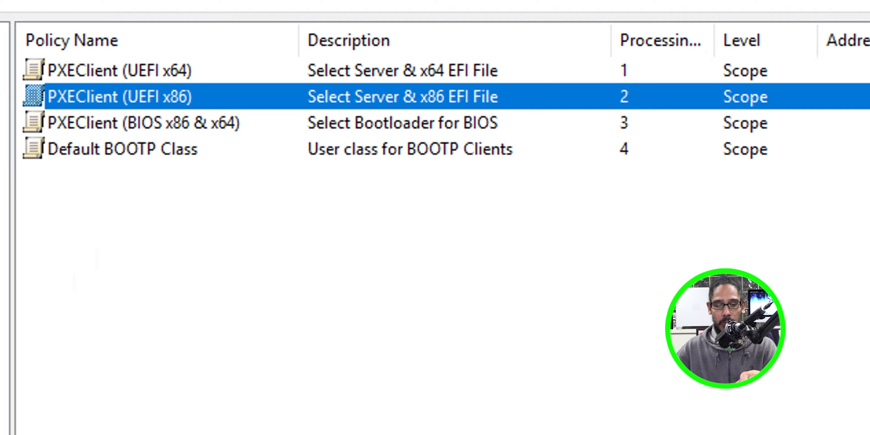
Examine the vendor class condition of the PXEClient (UEFI x86) policy and leave the condition editor without changes
key(Return)
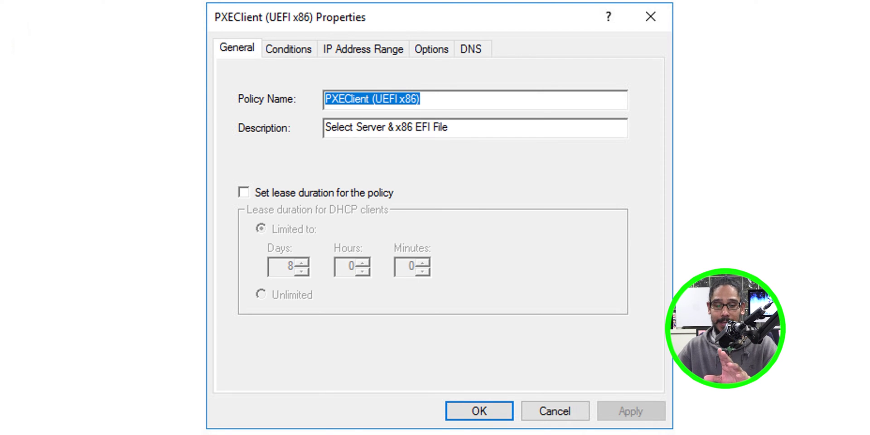
key(ctrl+Tab)
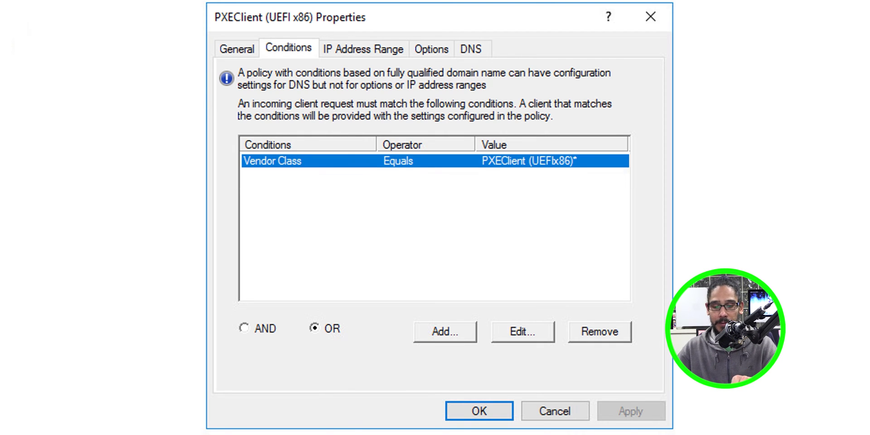
key(alt+e)
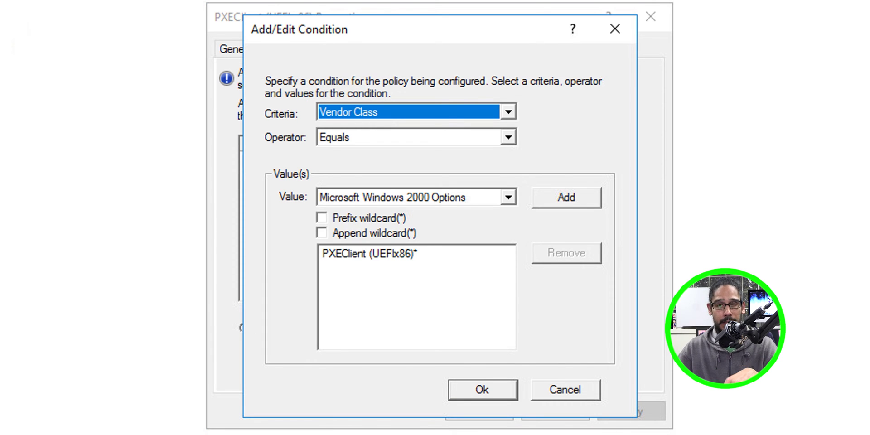
key(Escape)
Examine the 060 PXEClient, 066 Boot Server Host Name and 067 Bootfile Name options of the UEFI x86 policy
key(ctrl+Tab)
key(ctrl+Tab)
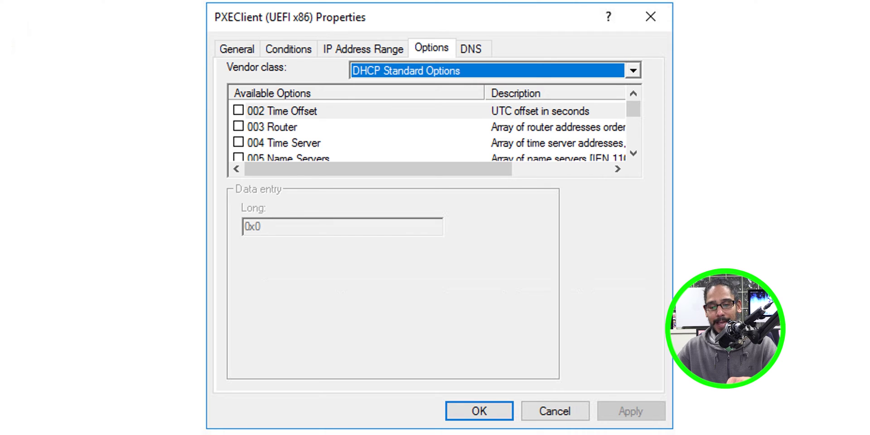
key(Tab)
key(0)
key(6)
key(space)
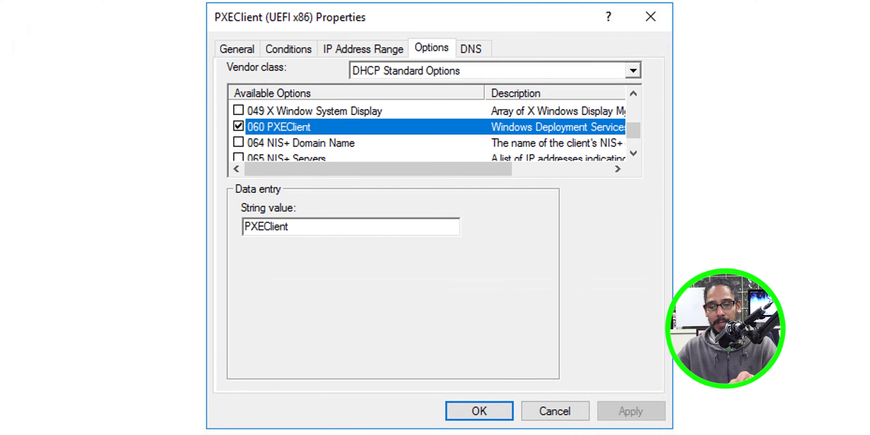
key(Down)
key(Down)
key(Down)
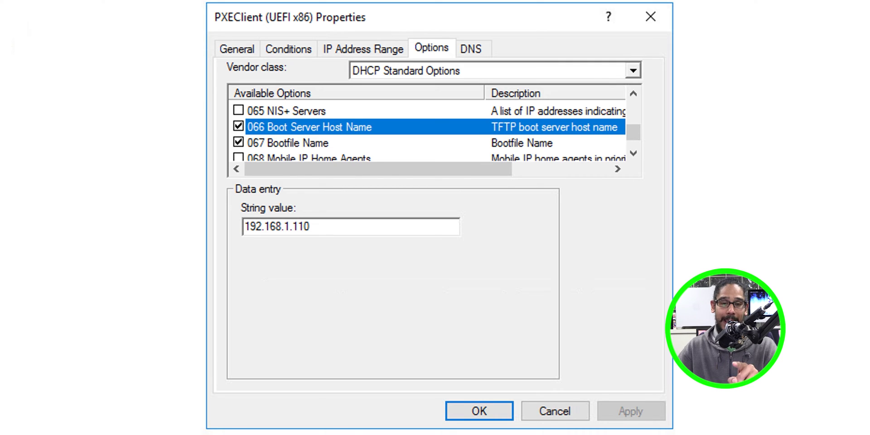
click(288, 143)
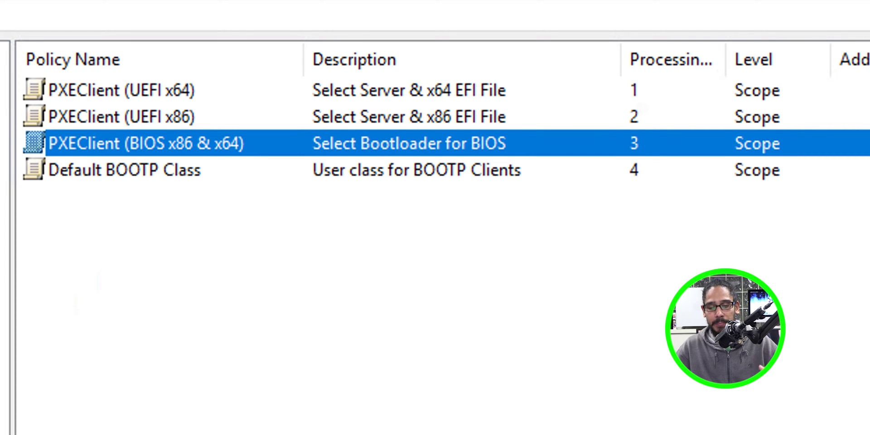
Examine the vendor class condition of the PXEClient (BIOS x86 & x64) policy
key(Return)
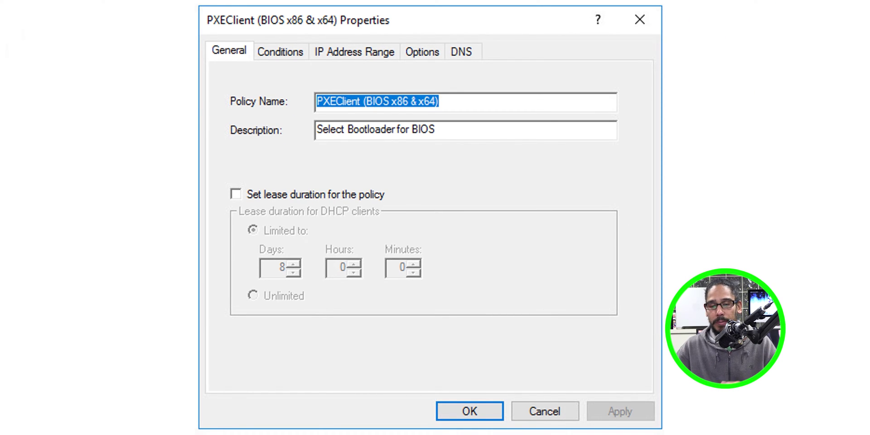
key(ctrl+Tab)
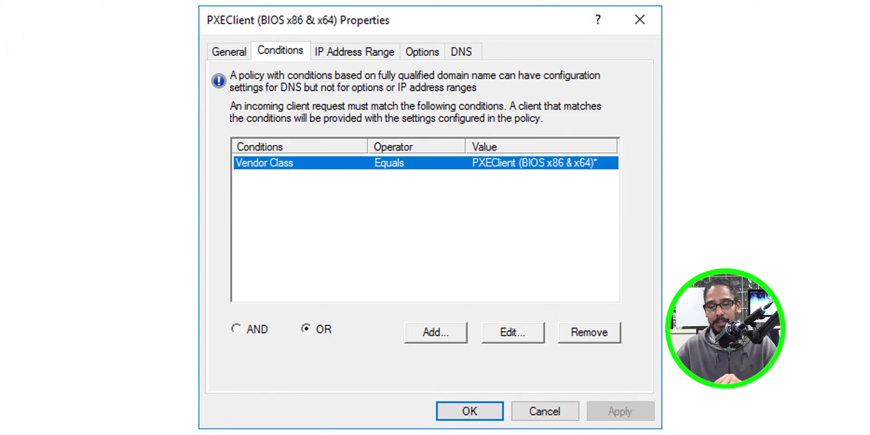
key(alt+e)
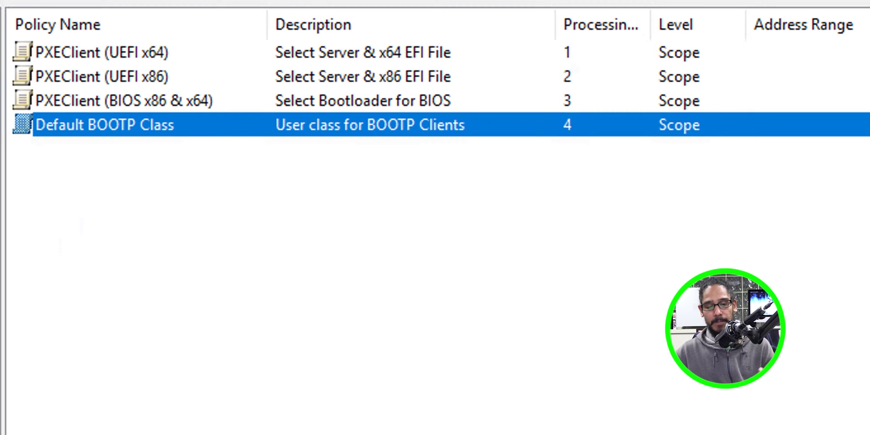
Examine the lease duration and user class condition of the Default BOOTP Class policy
key(Return)
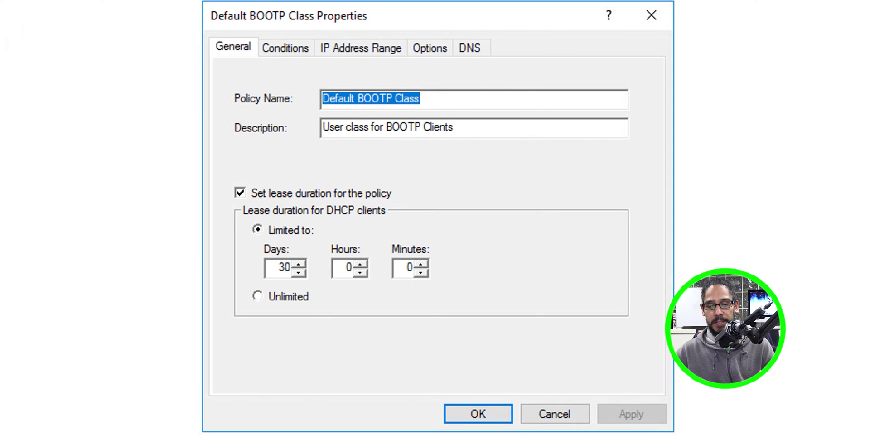
key(ctrl+Tab)
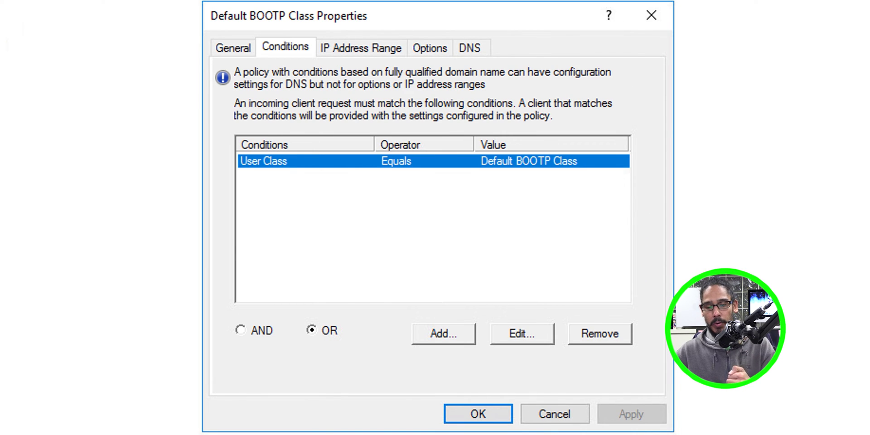
key(alt+e)
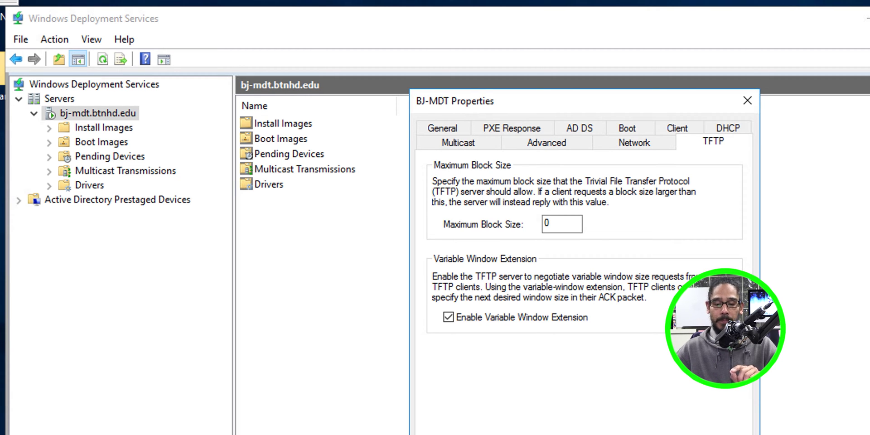
In the BJ-MDT server properties, disable the TFTP variable window extension and enable configuring DHCP options to indicate a PXE server
click(448, 317)
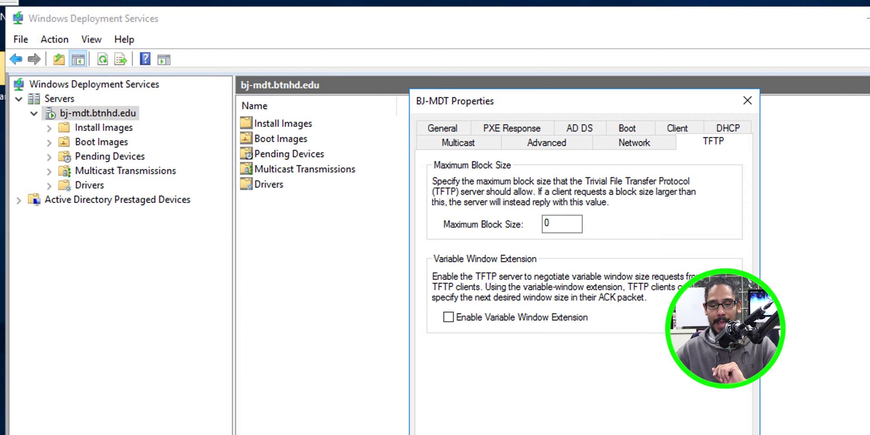
click(727, 128)
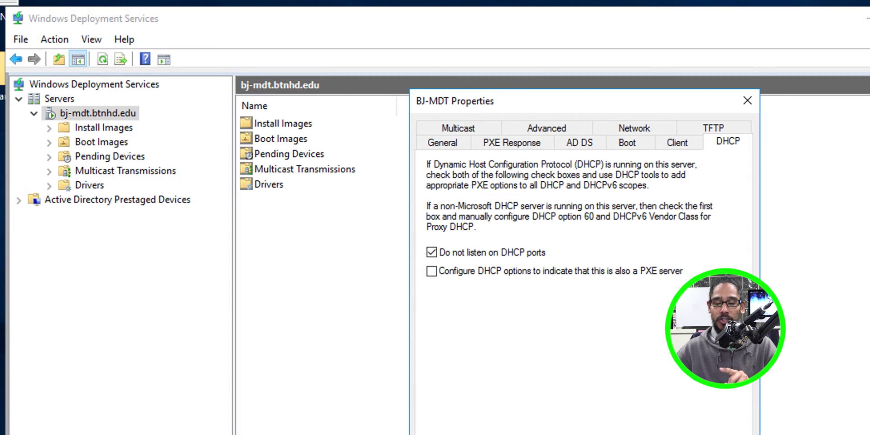
click(432, 271)
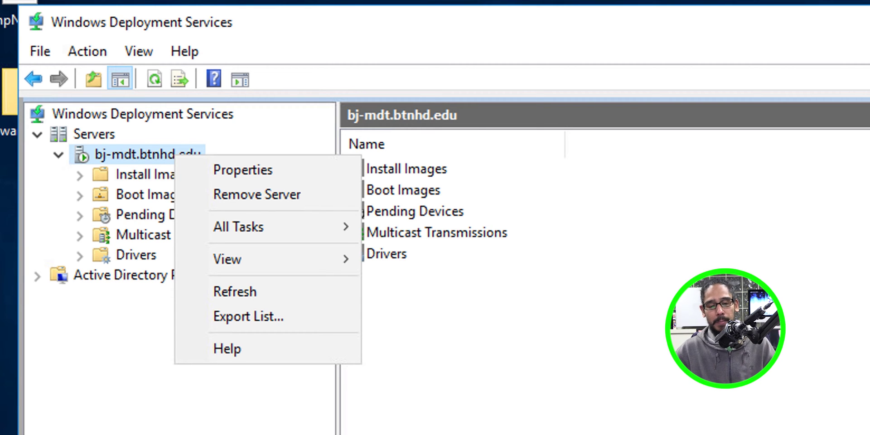
Restart Windows Deployment Services on the bj-mdt.btnhd.edu server
click(239, 226)
click(414, 276)
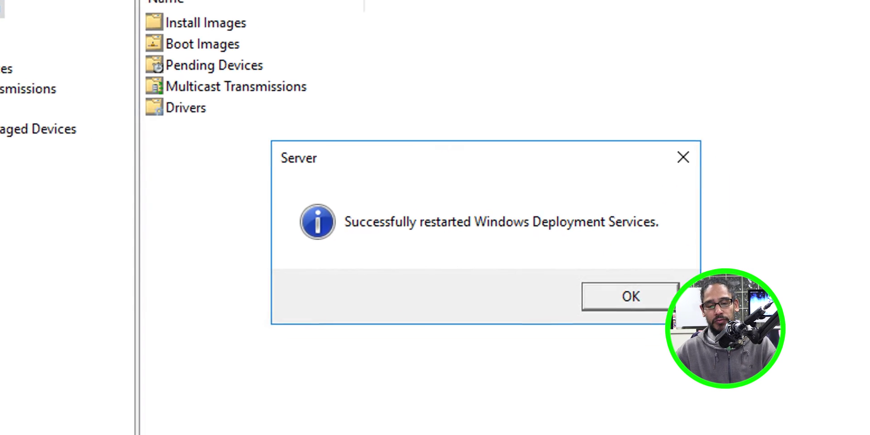
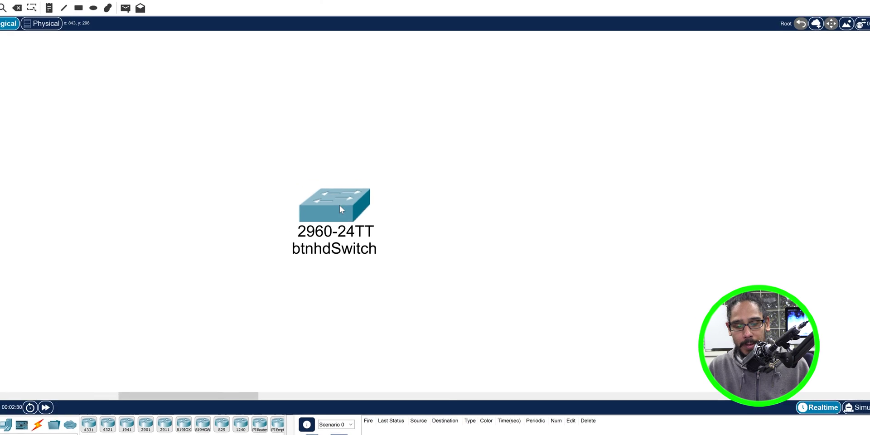
Switch to Cisco Packet Tracer, open the btnhdSwitch command line and enlarge its window
click(340, 205)
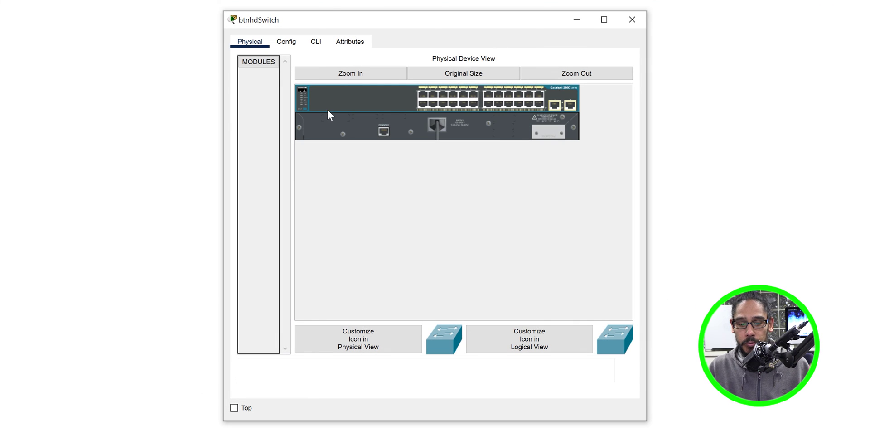
click(317, 44)
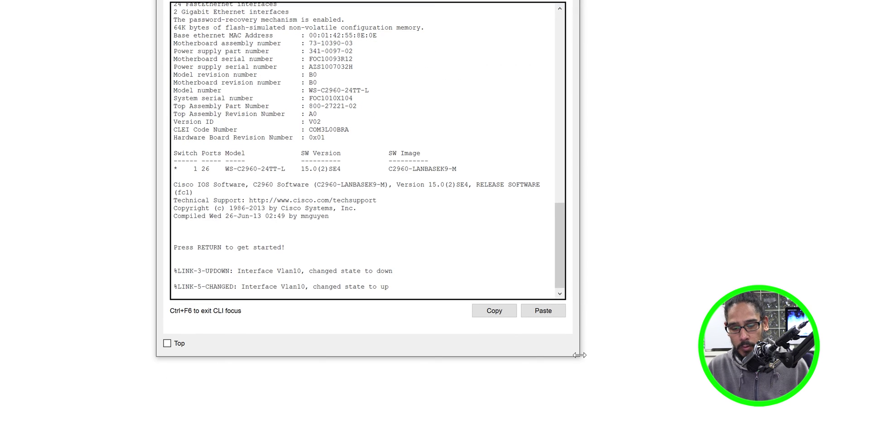
drag(585, 357, 673, 415)
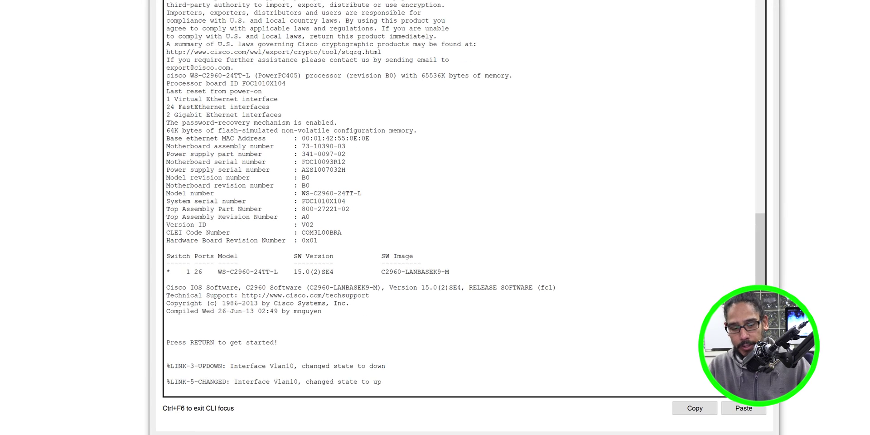
Start the btnhdSwitch console session and log in with the user access password
key(Return)
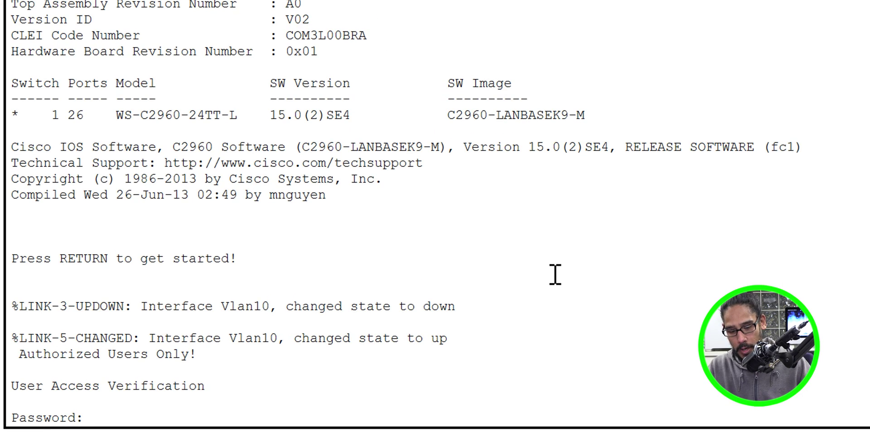
key(Return)
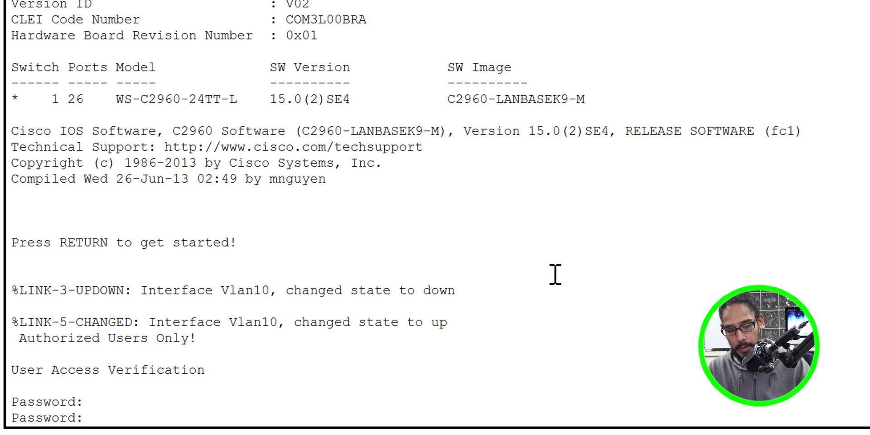
key(Return)
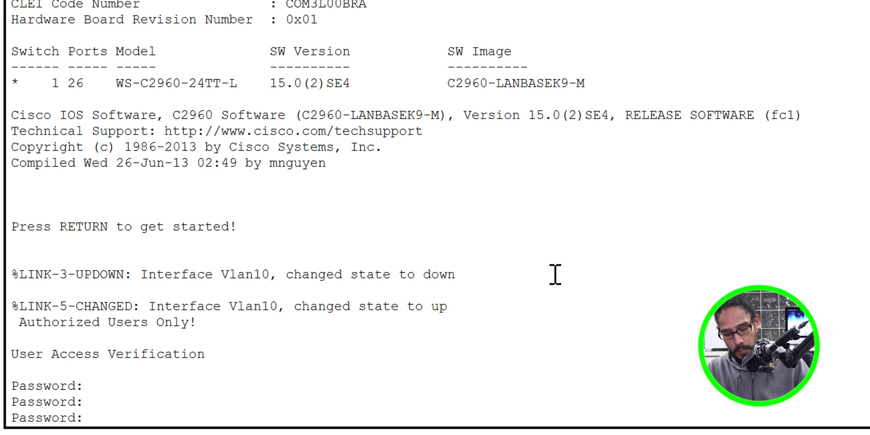
key(Return)
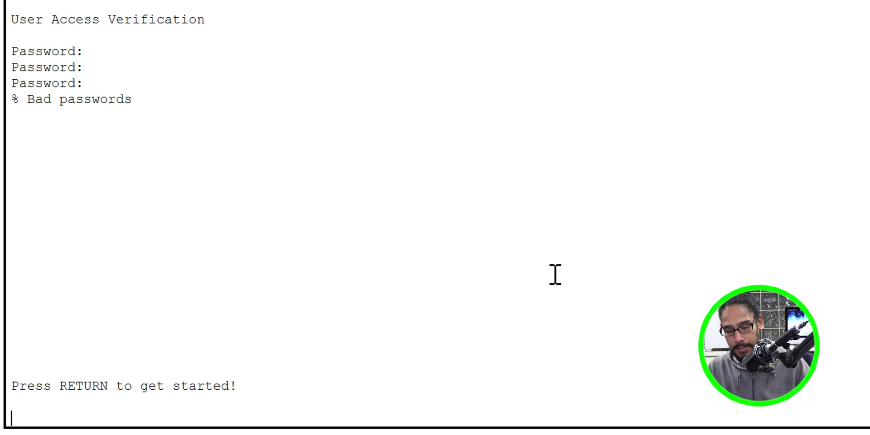
key(Return)
key(Return)
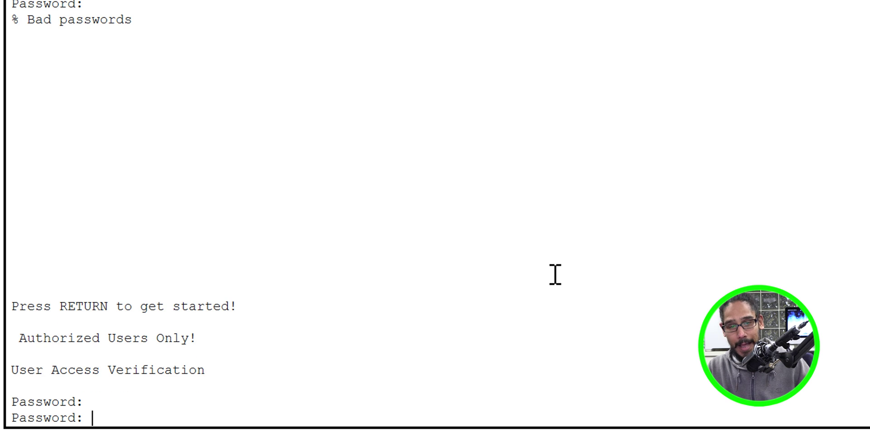
key(Return)
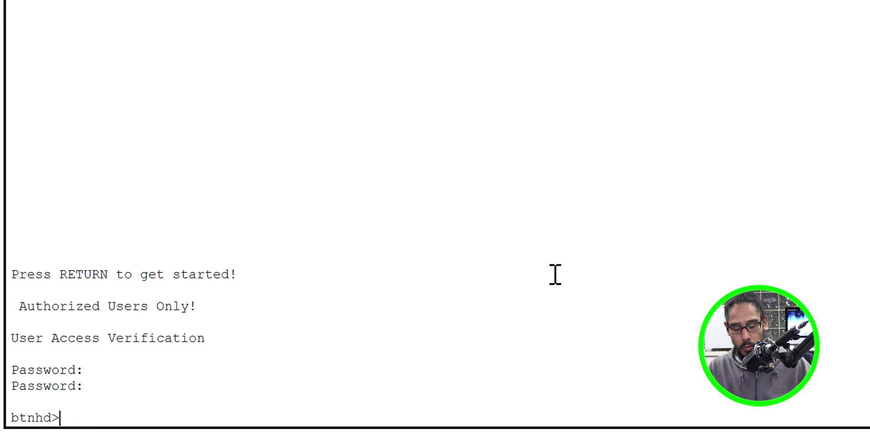
Enter privileged EXEC mode on the switch with the enable password
text(en)
key(Return)
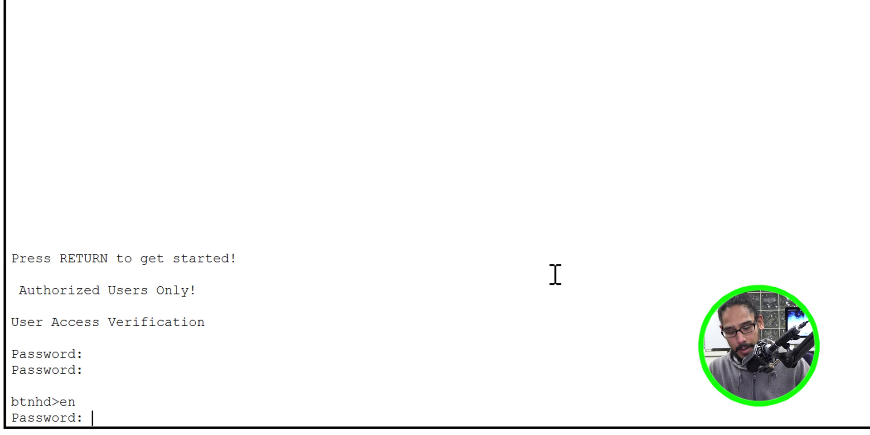
key(Return)
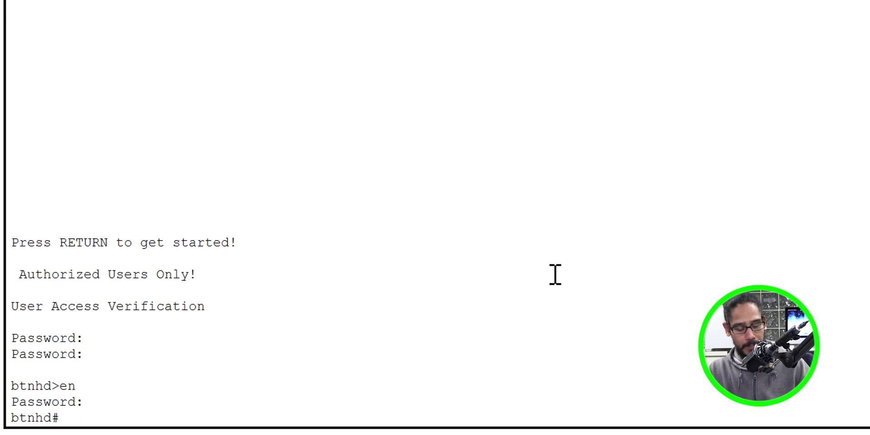
Display the switch's running configuration and read through it to the end, including the FastEthernet ports and the Vlan10 interface
text(show runn)
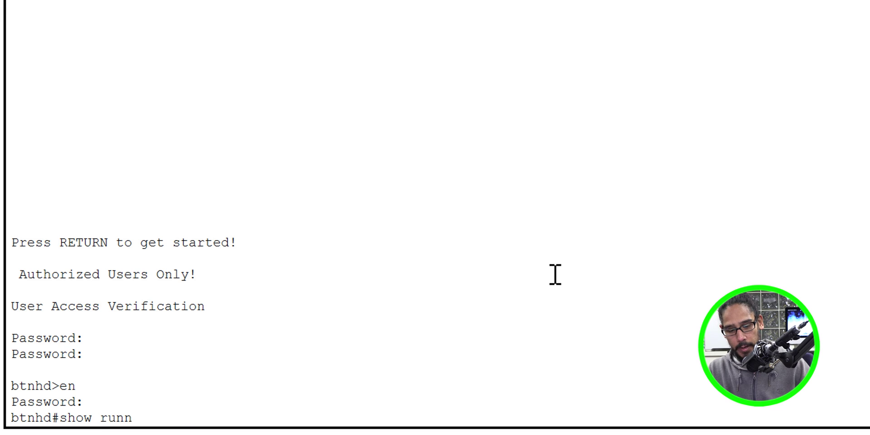
key(Tab)
key(Return)
key(space)
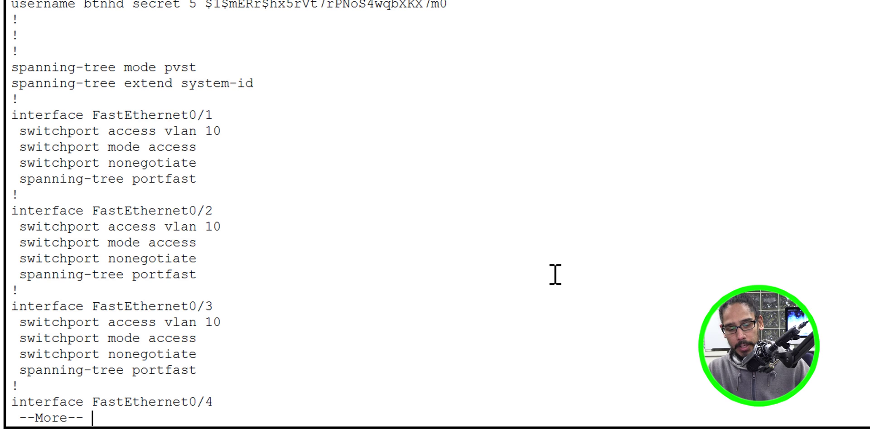
key(space)
key(space)
key(space)
key(space)
key(space)
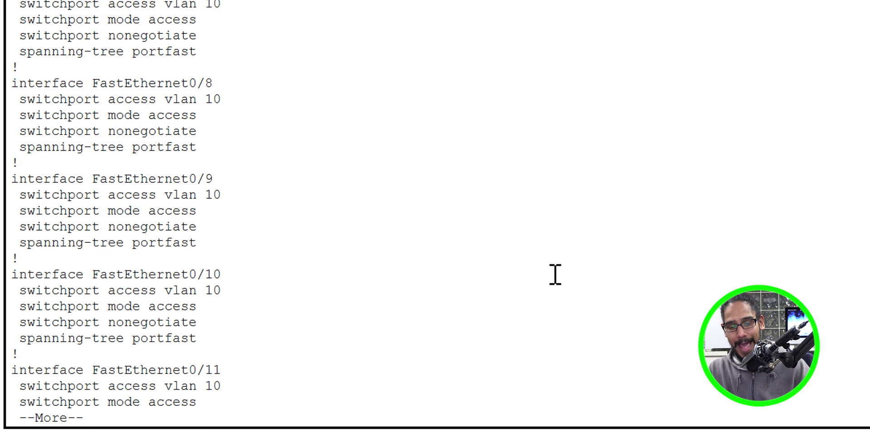
key(space)
key(space)
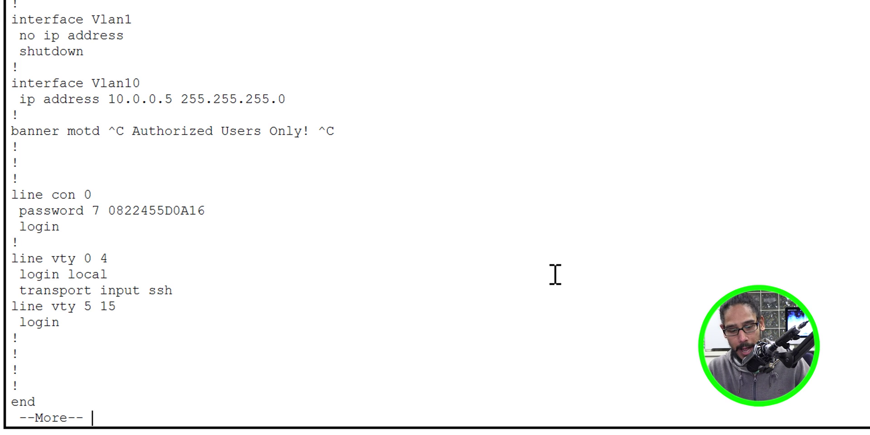
key(space)
Enter global configuration mode from the terminal and open interface vlan 10 for configuration
text(config)
text( t)
key(Return)
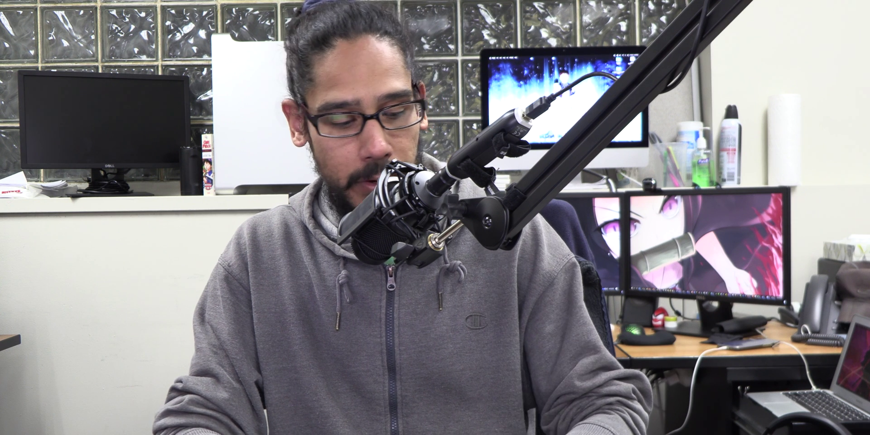
text(in)
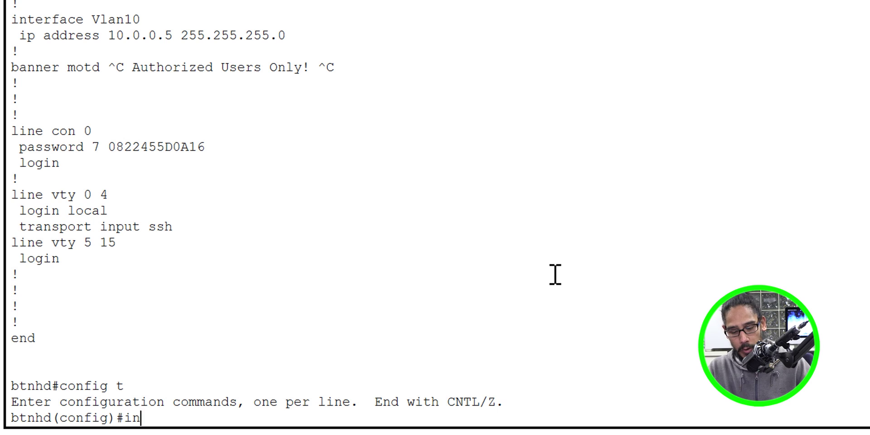
text(ter)
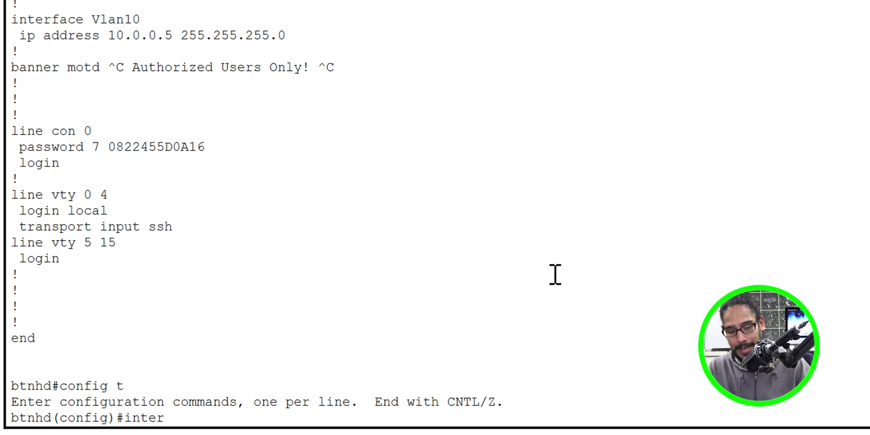
key(Tab)
text(vlan 10)
key(Return)
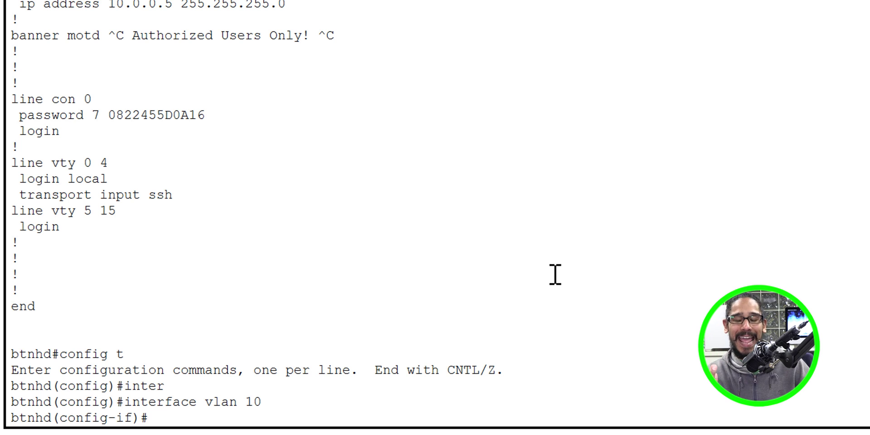
Set the VLAN 10 interface's ip helper-address to 192.168.1.100 and return to privileged EXEC mode
text(ip)
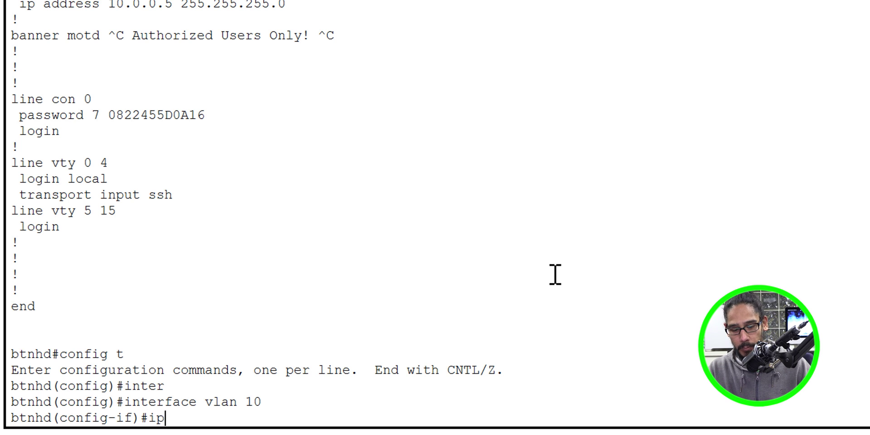
text(-he)
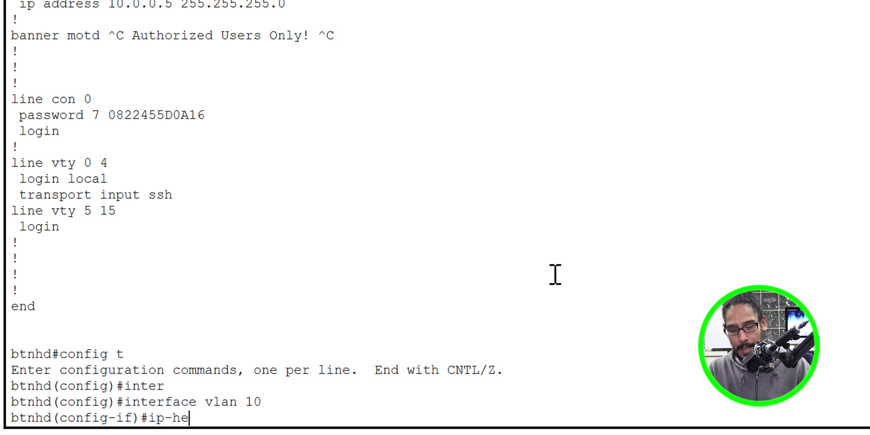
key(Tab)
text(lp)
key(Tab)
key(BackSpace)
key(BackSpace)
key(BackSpace)
key(BackSpace)
key(BackSpace)
text(hepl)
key(BackSpace)
key(BackSpace)
text(lpe)
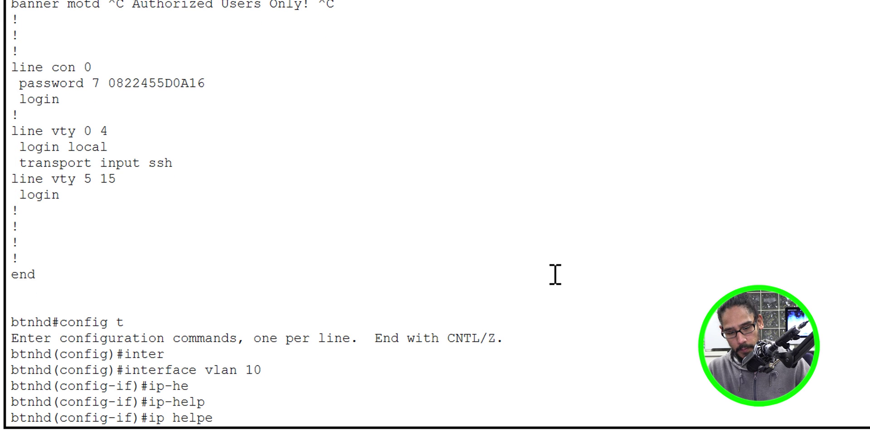
text(r-ad)
key(Tab)
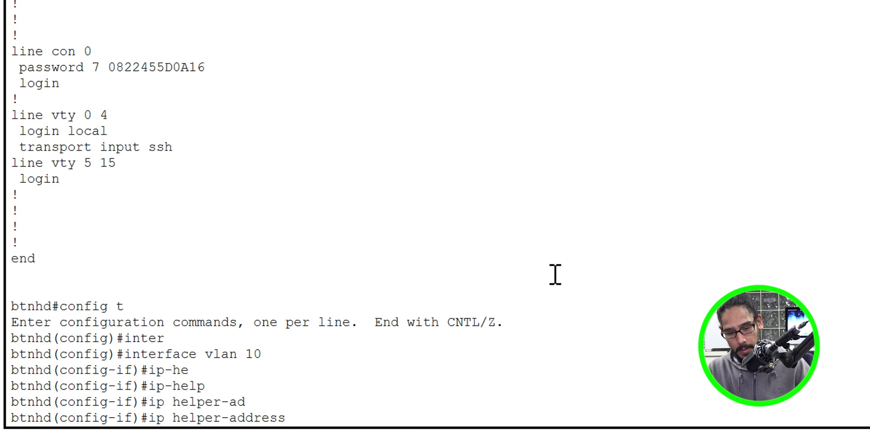
text(19)
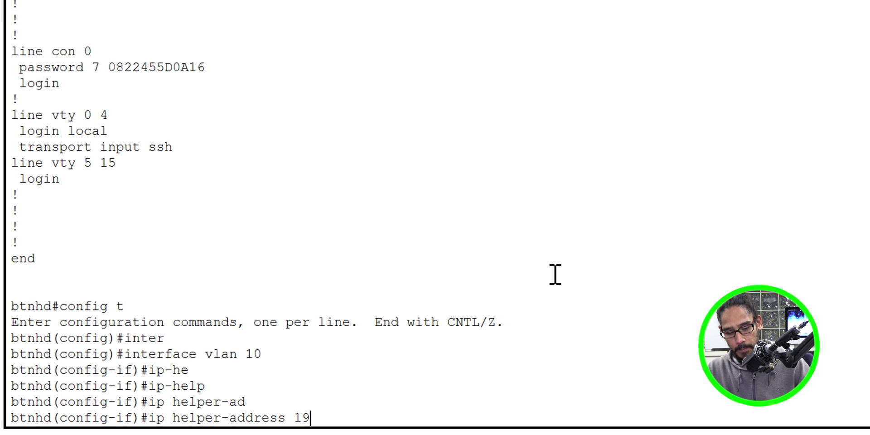
text(2.168)
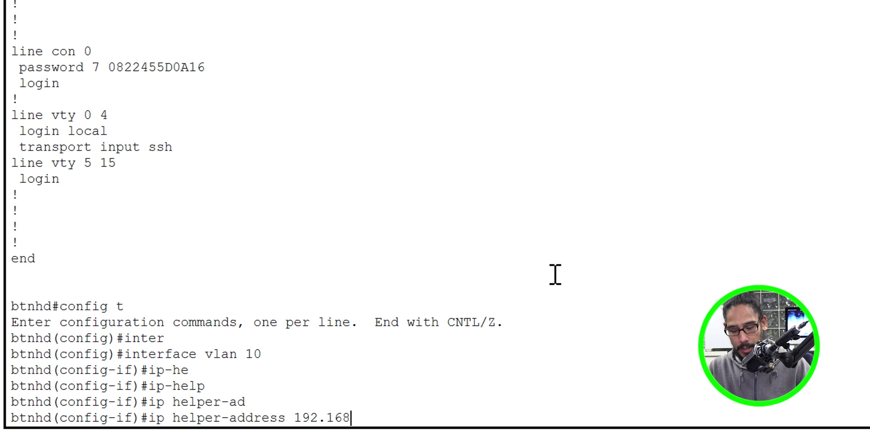
text(.1.100)
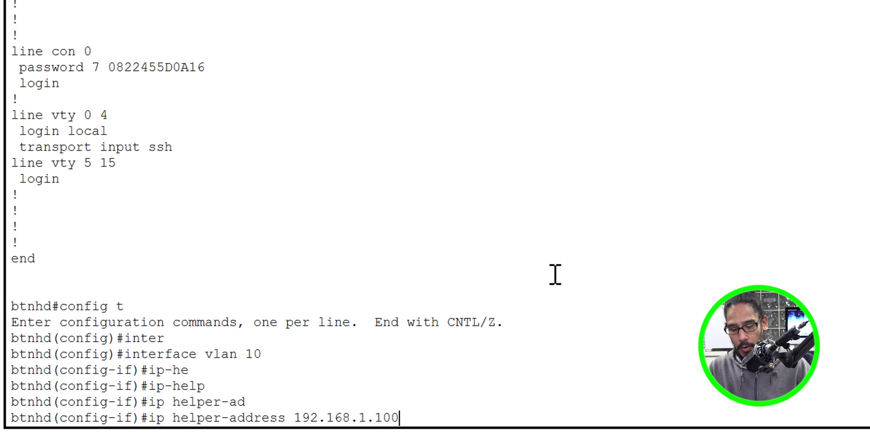
key(Return)
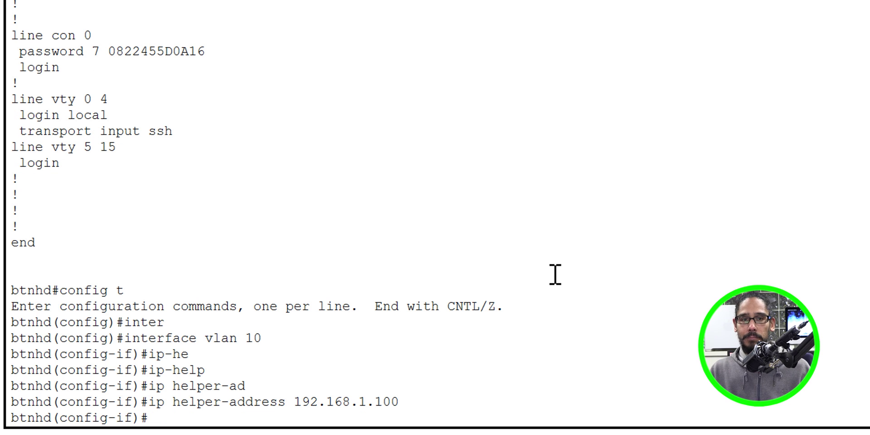
text(exit)
key(Return)
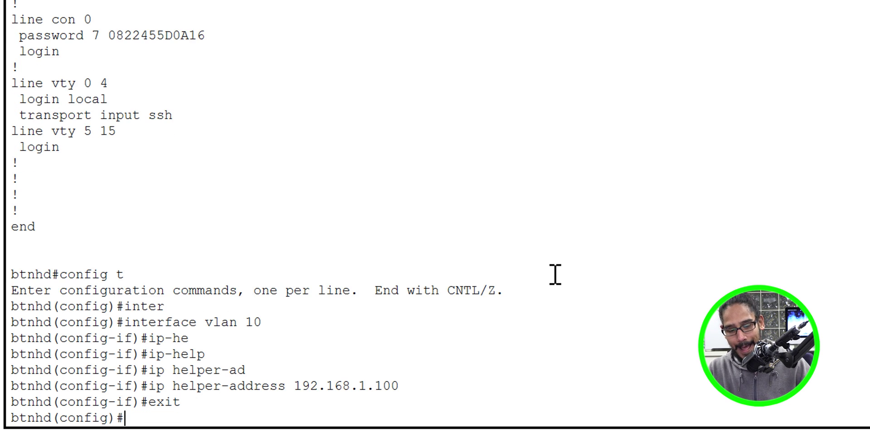
text(exit)
key(Return)
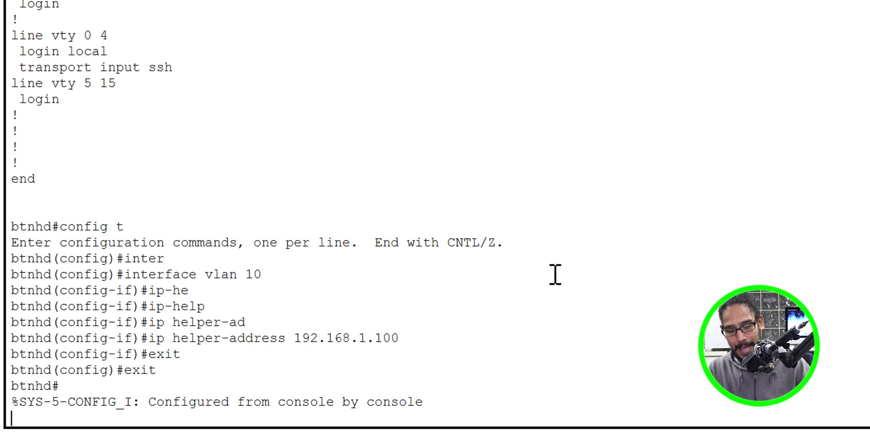
key(Return)
key(Return)
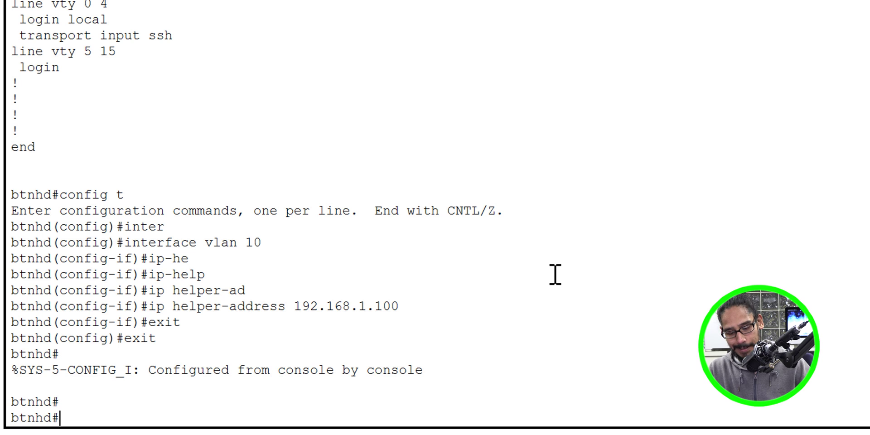
Copy running-config to startup-config, accepting the default destination filename
text(copy run)
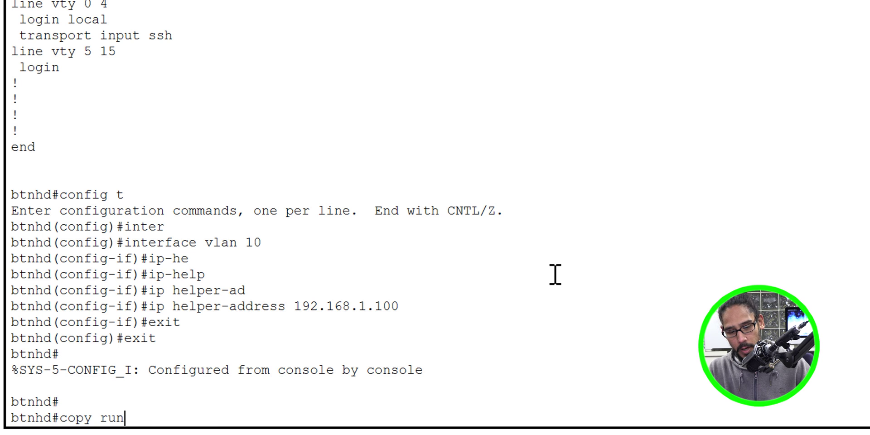
key(Tab)
text(start)
key(Tab)
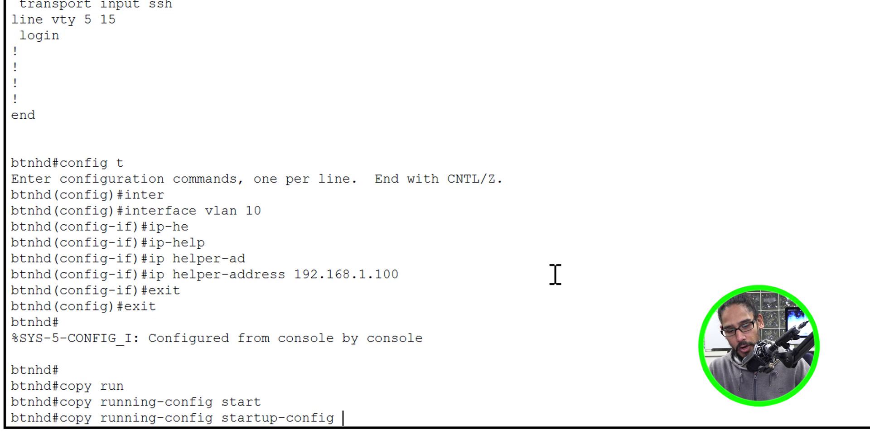
key(Return)
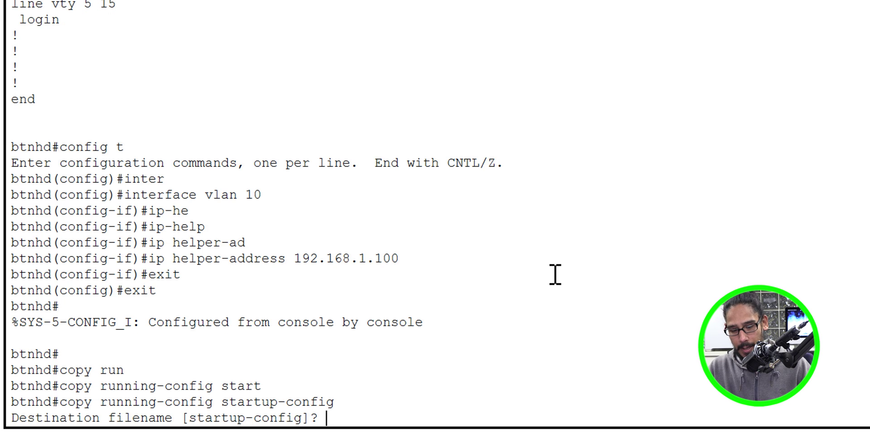
key(Return)
Display the running configuration again and check the IP address and helper address lines under interface Vlan10
text(show running)
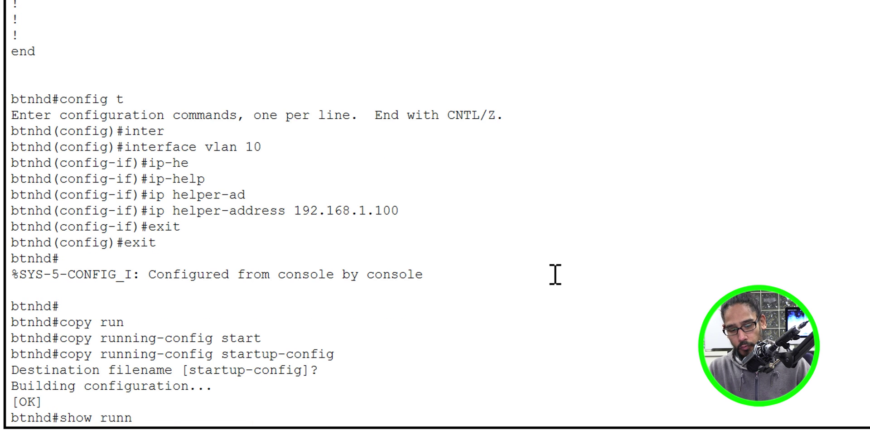
key(Tab)
key(Return)
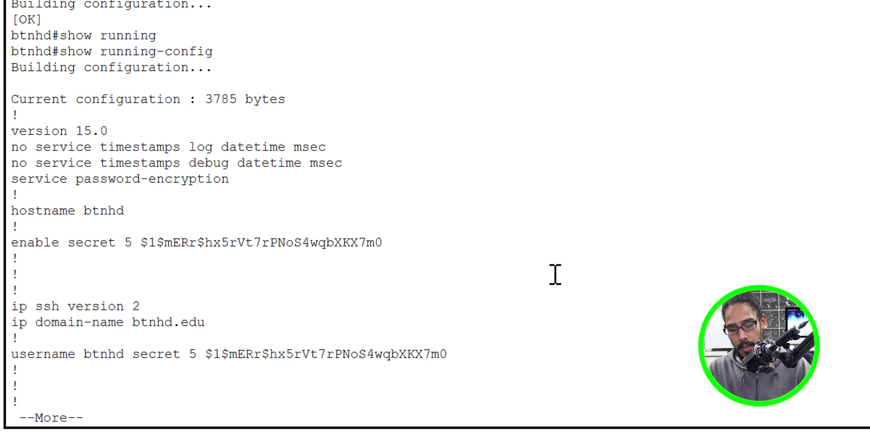
key(space)
key(space)
key(space)
key(space)
key(space)
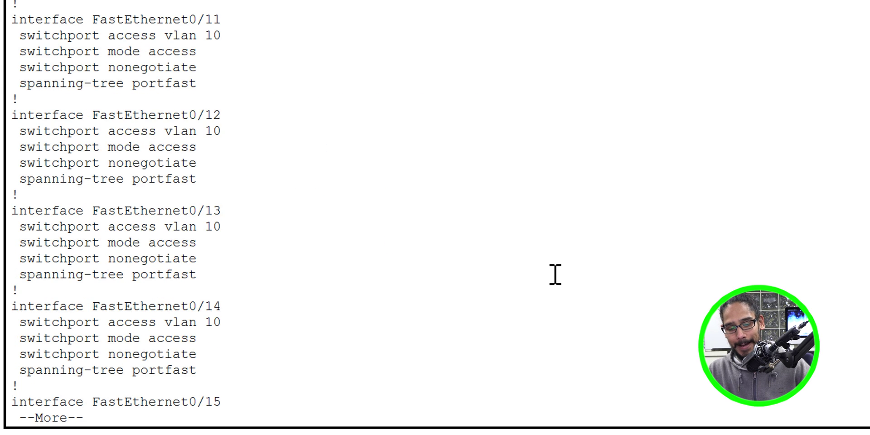
key(space)
key(space)
key(space)
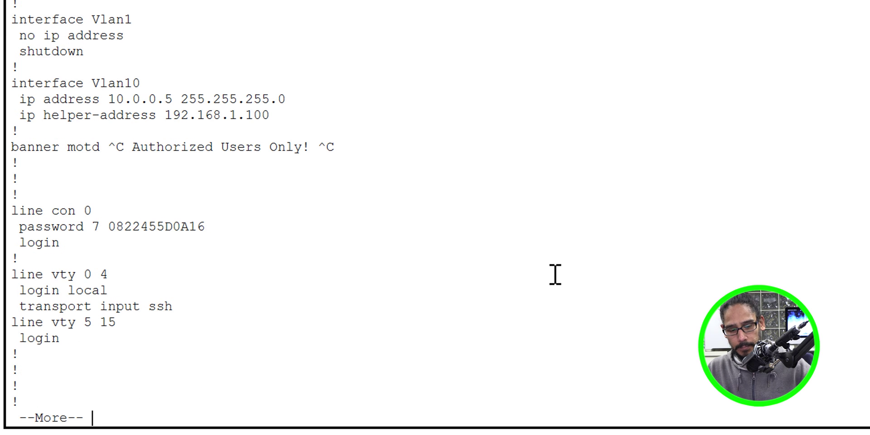
drag(269, 115, 10, 99)
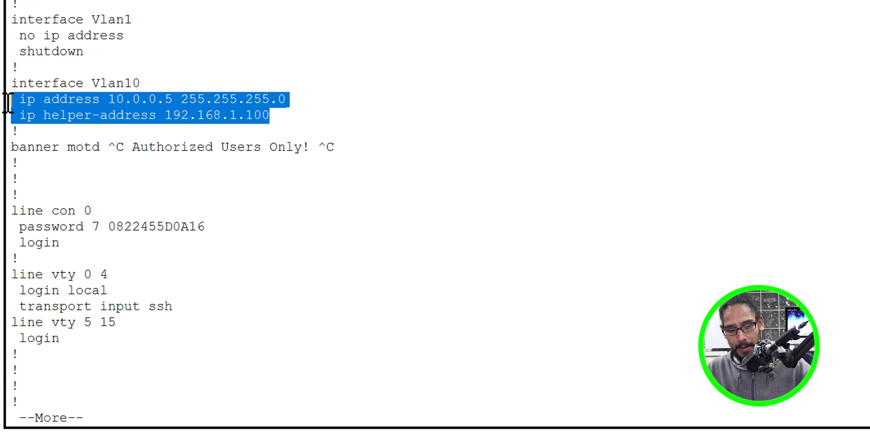
click(289, 115)
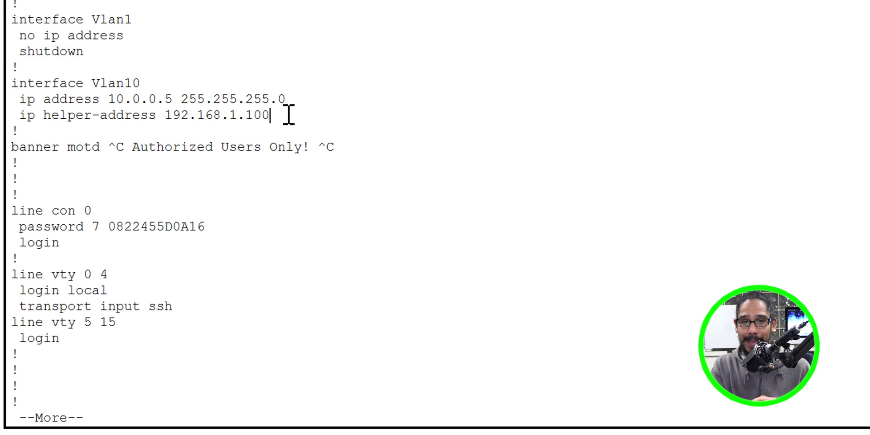